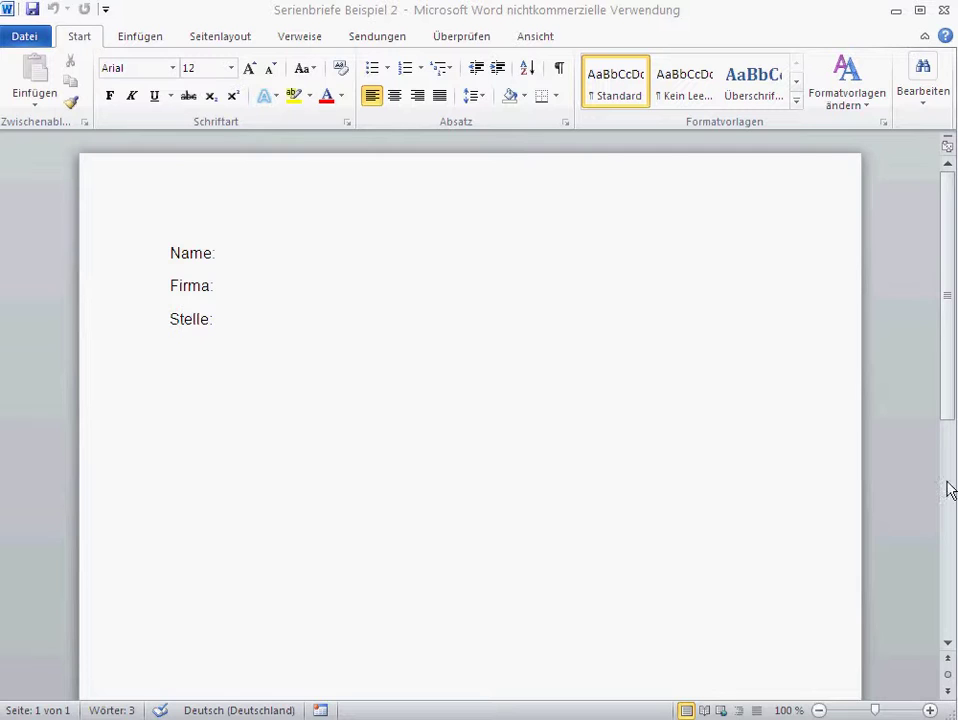
Place the cursor after 'Name:' and bring up the Sendungen (Mailings) tools
click(226, 262)
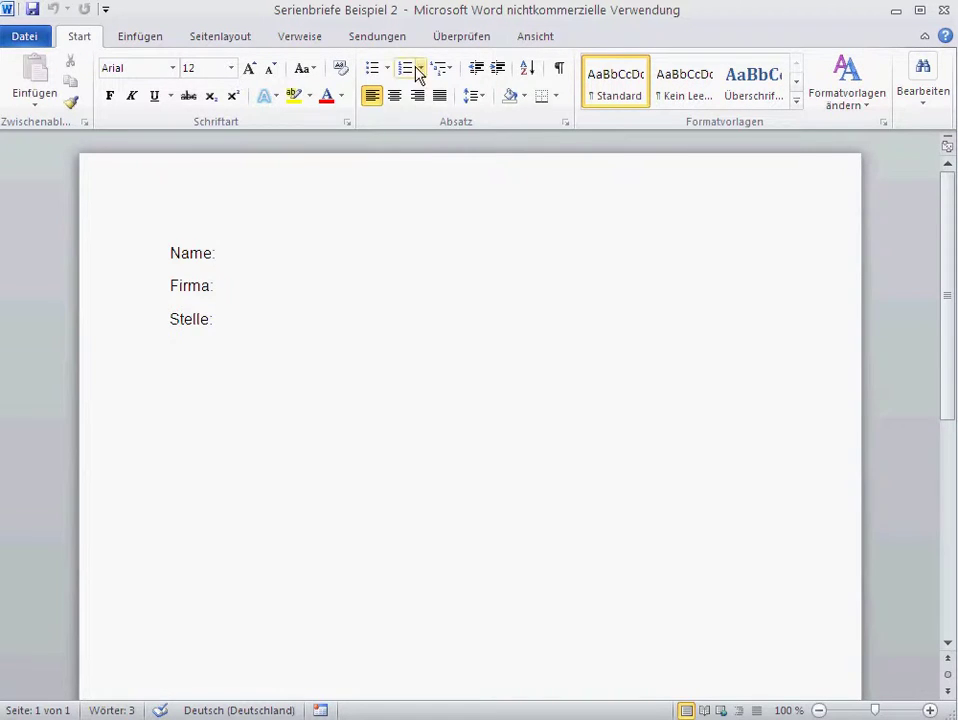
click(373, 38)
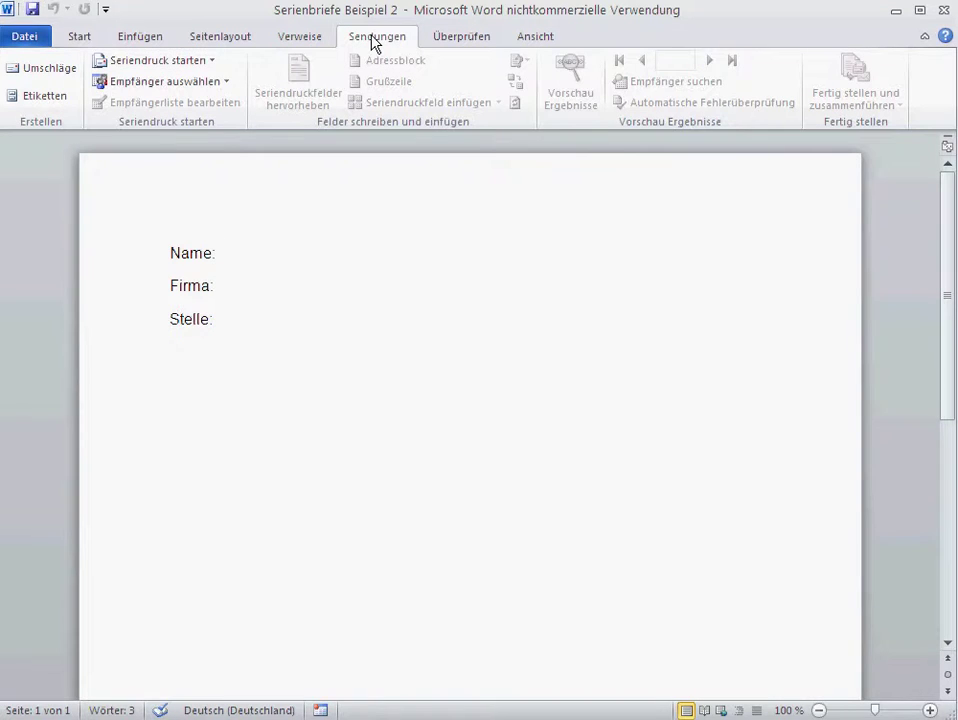
Choose Verzeichnis as the merge document type under Seriendruck starten
click(211, 62)
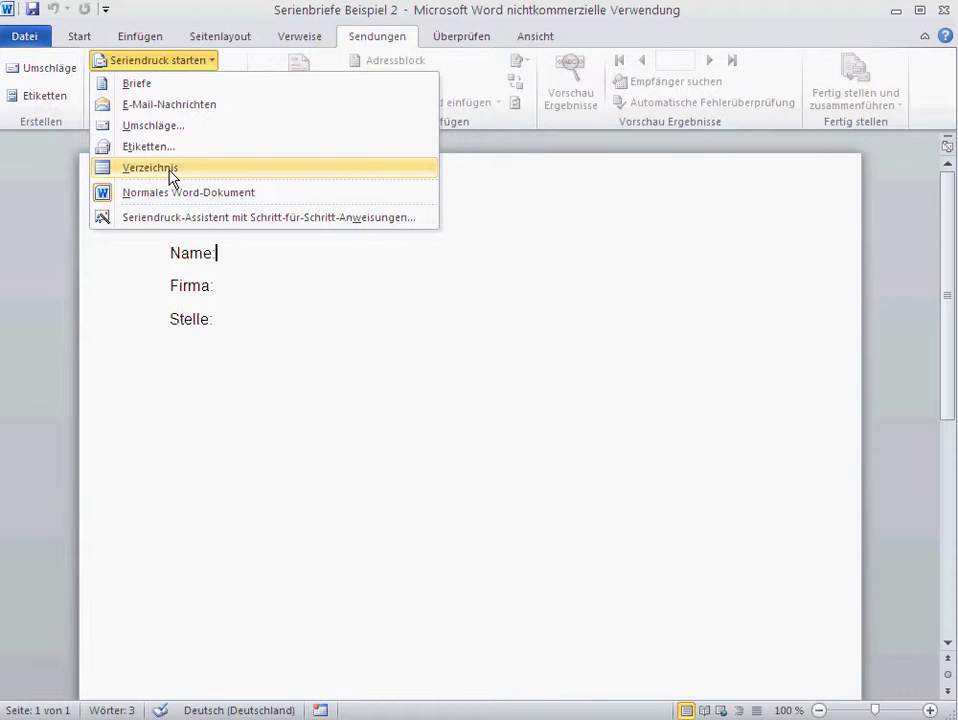
click(138, 86)
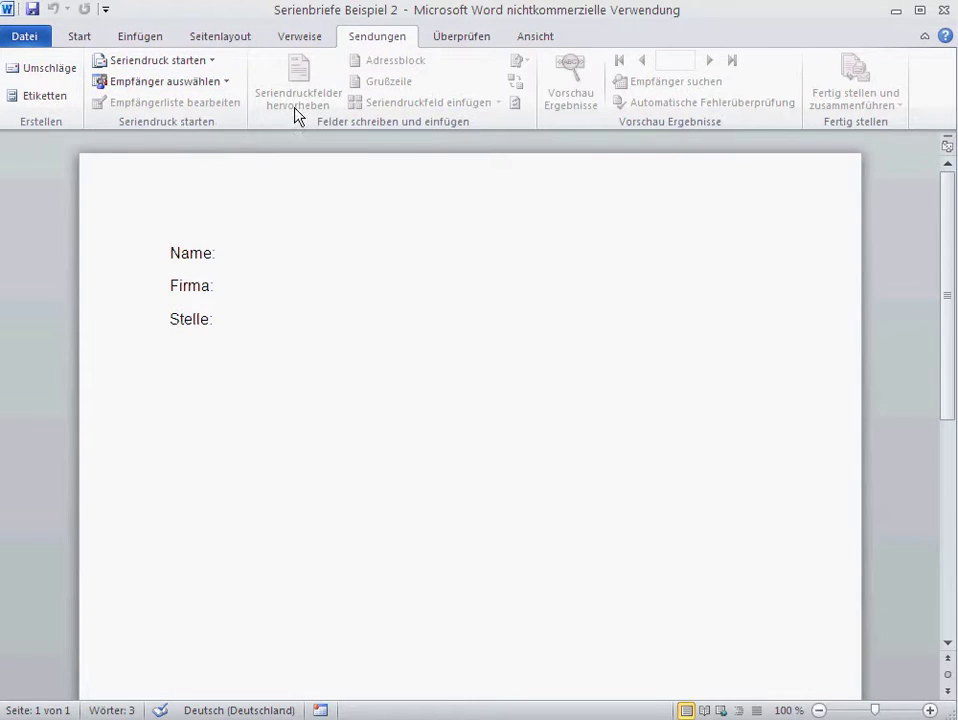
Use the existing Kontakte data file, table Kontakte$, as the recipient list
click(226, 86)
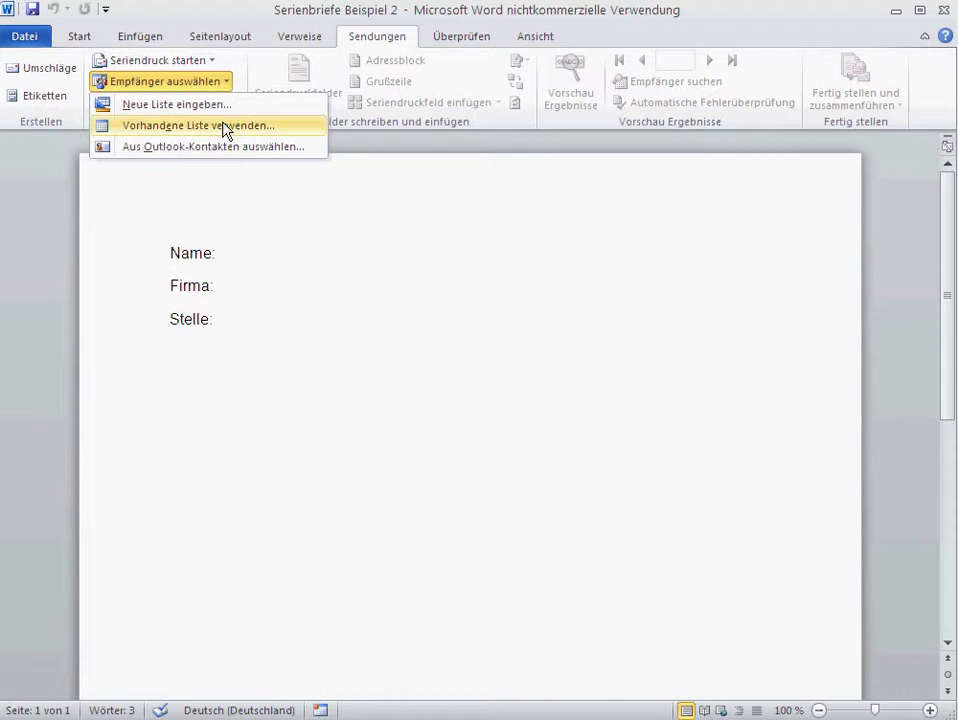
click(224, 125)
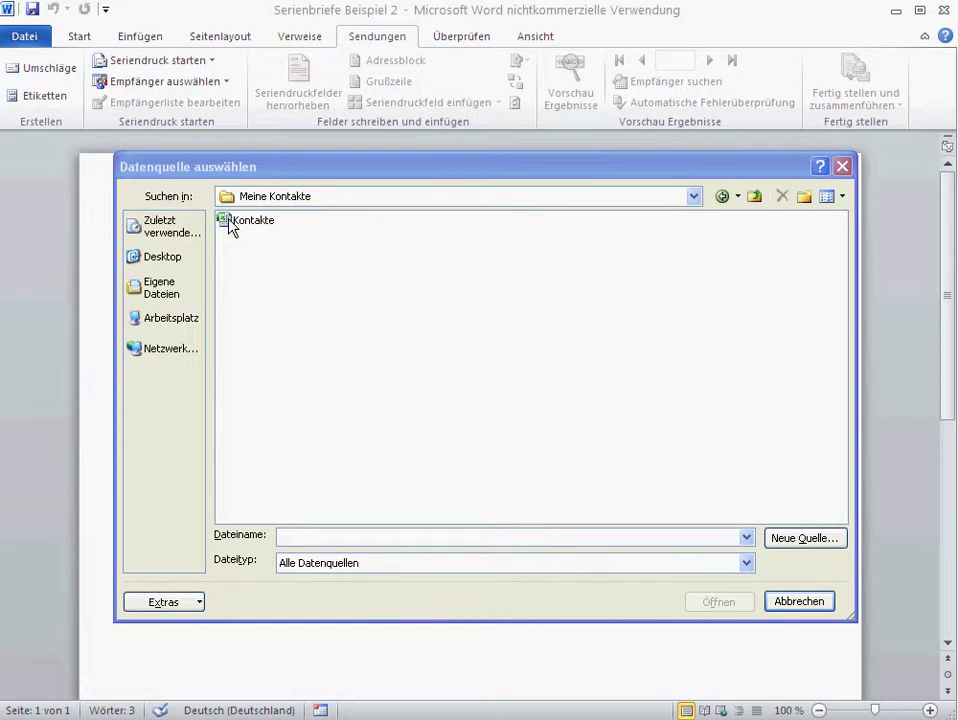
double_click(229, 224)
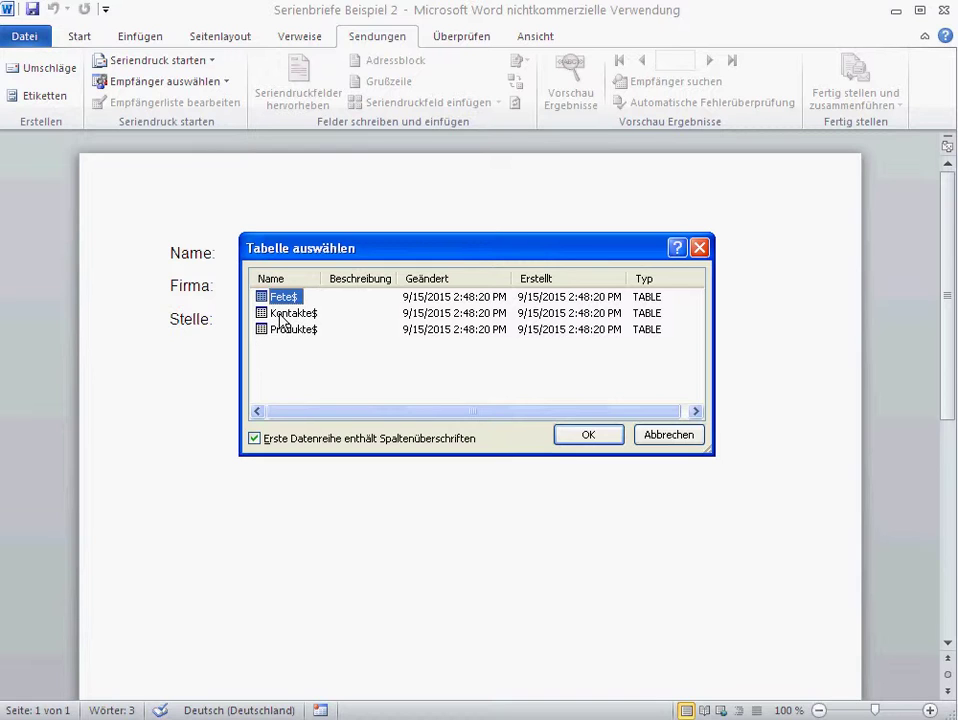
click(290, 315)
click(590, 437)
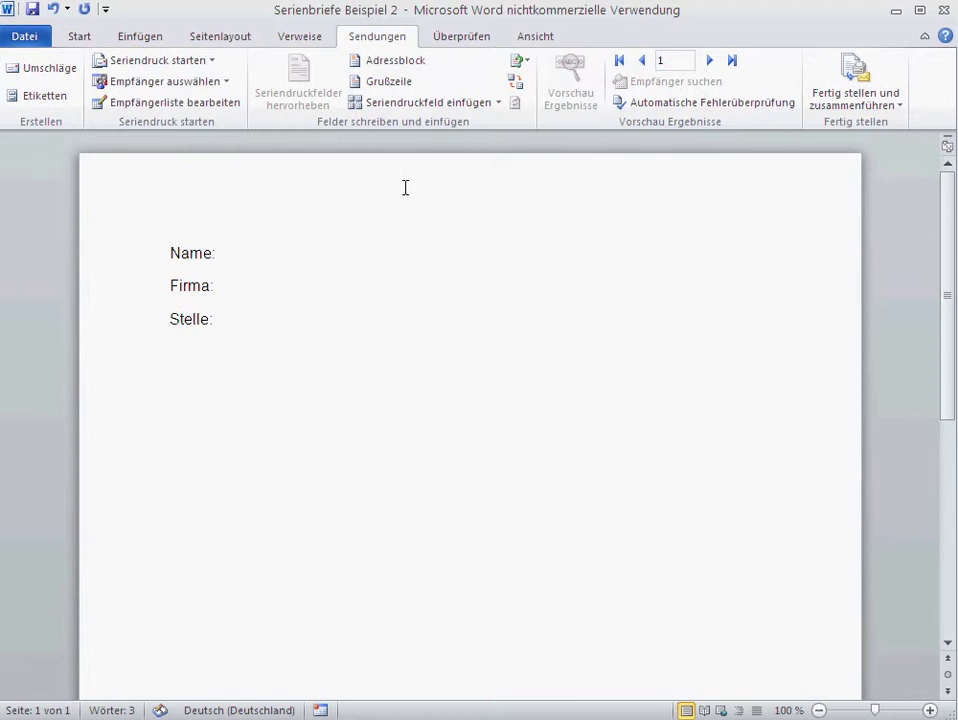
Insert the «Vorname» and «Name» merge fields after the Name: label
click(498, 104)
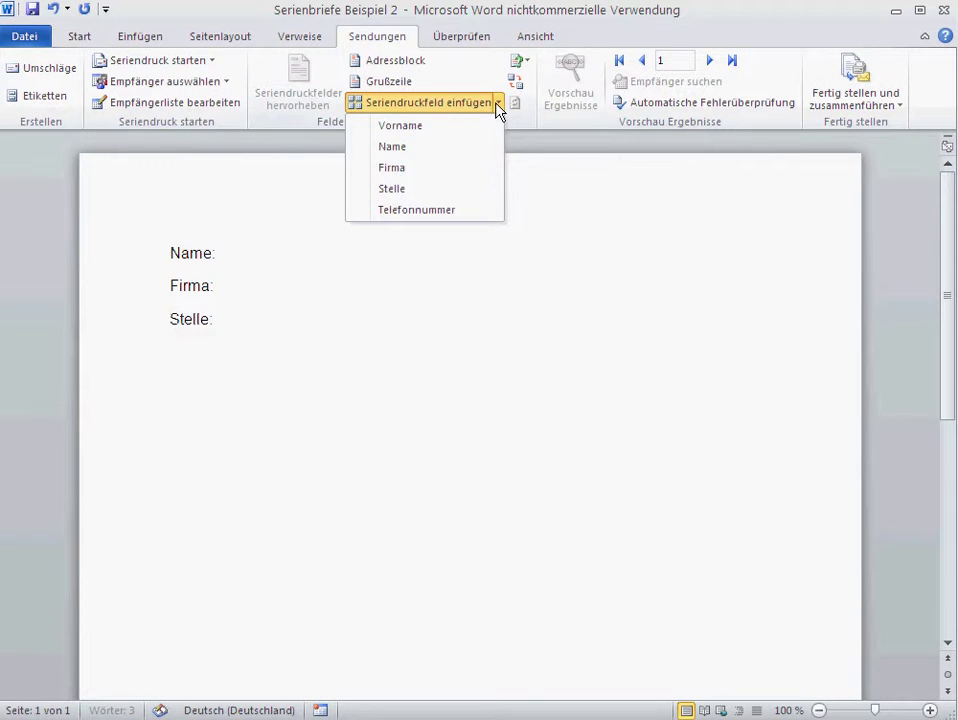
click(405, 126)
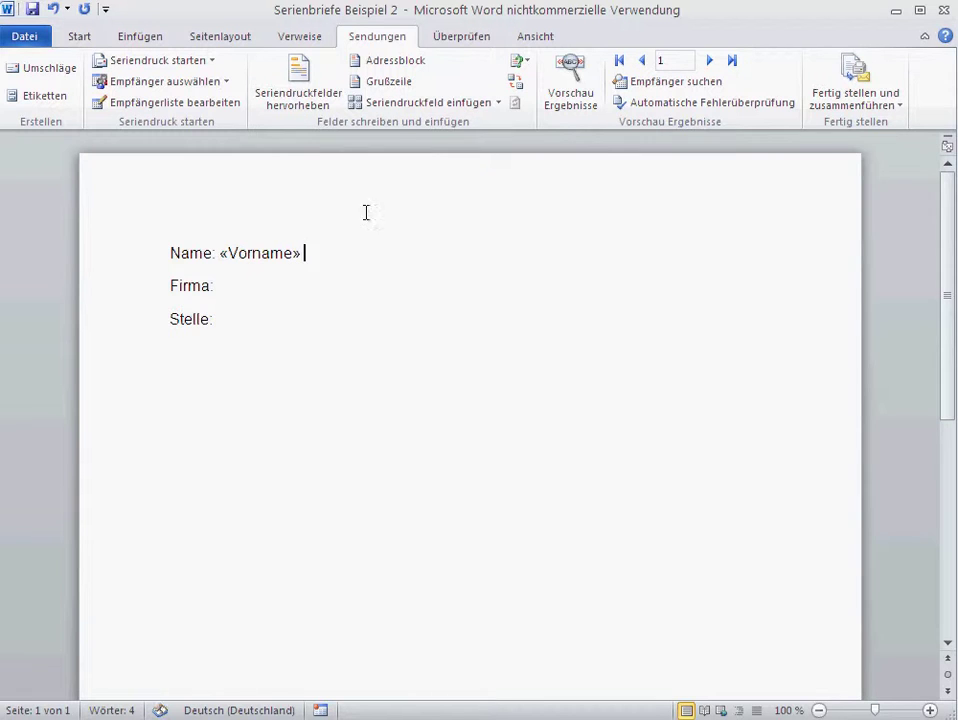
click(498, 103)
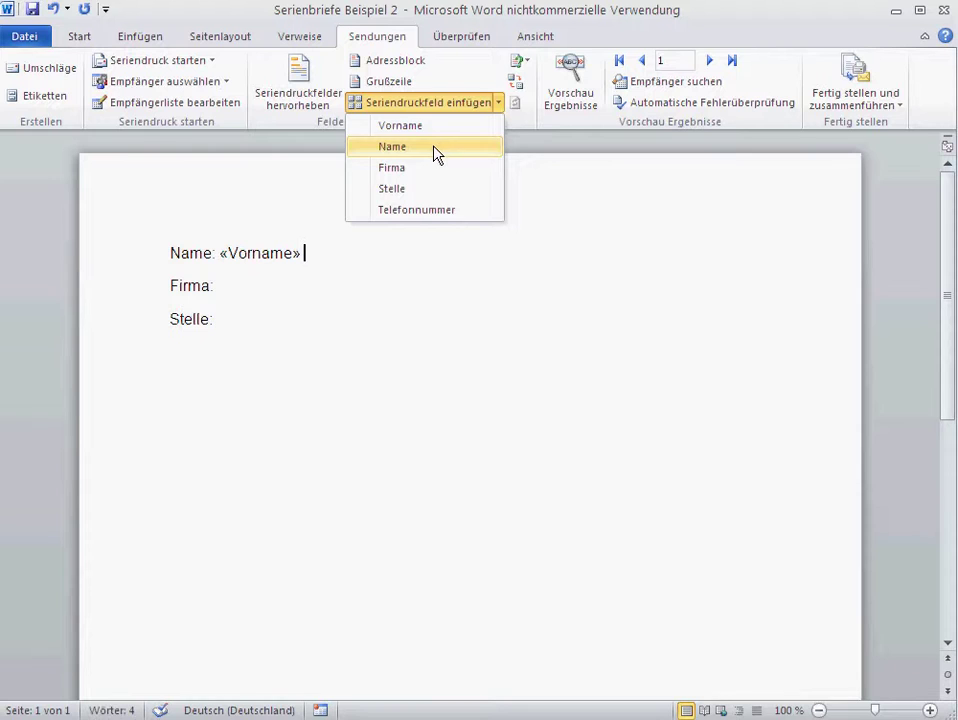
click(434, 152)
Insert the «Firma» and «Stelle» merge fields after their labels
click(262, 285)
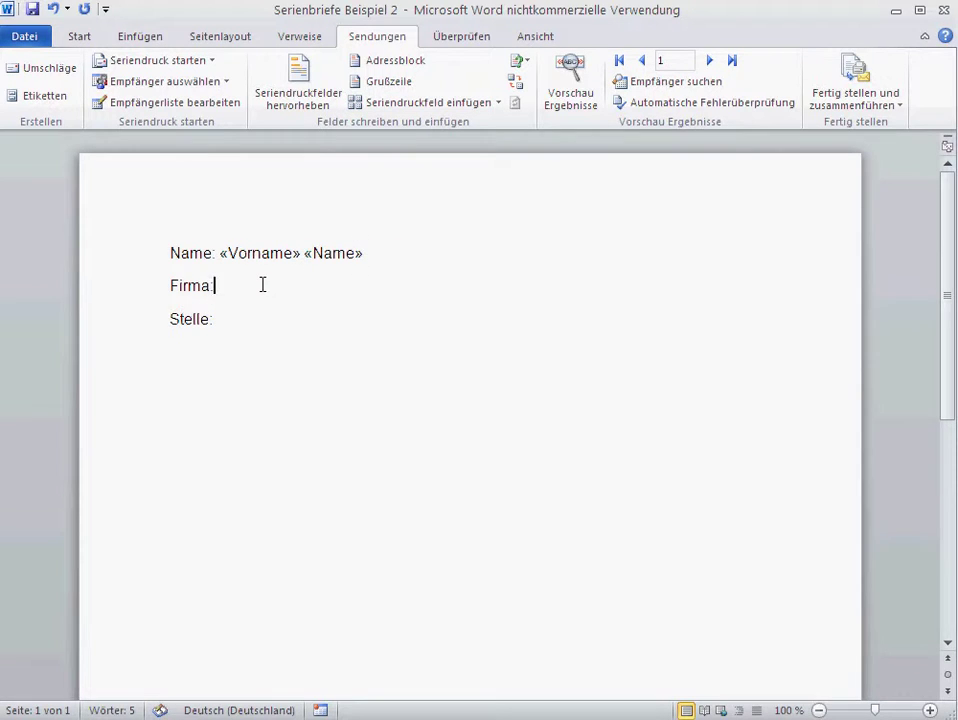
click(485, 104)
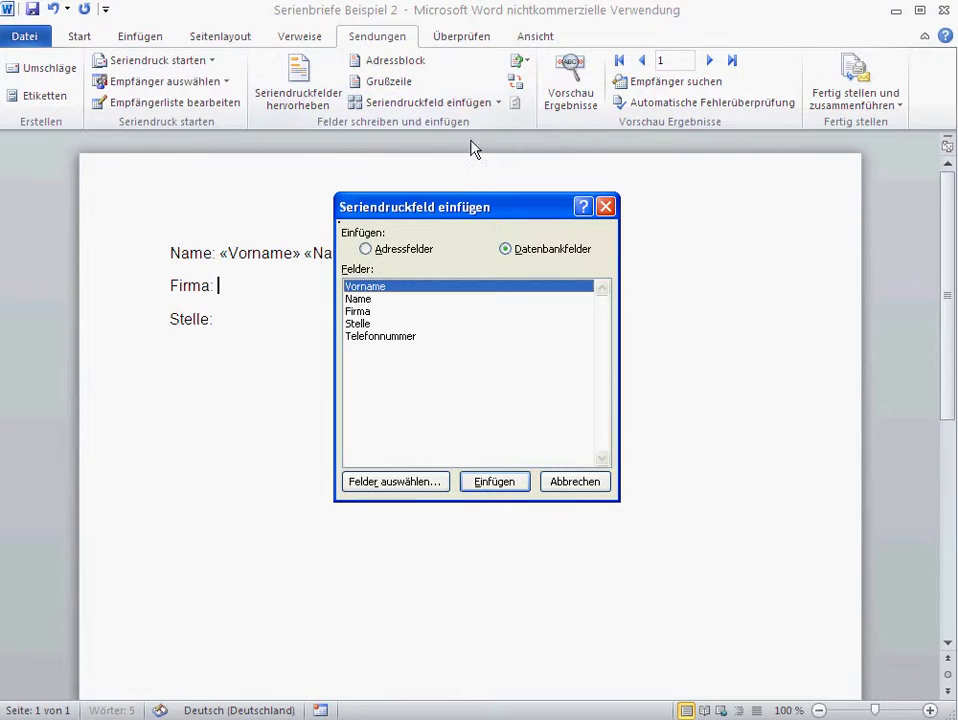
click(390, 311)
click(497, 483)
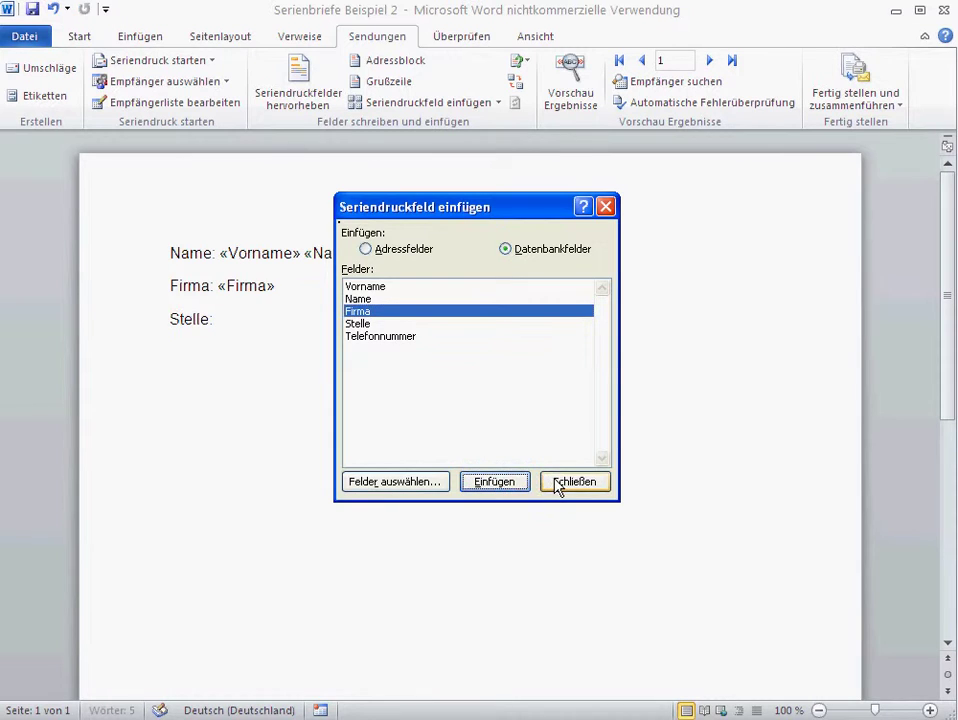
click(558, 485)
click(257, 319)
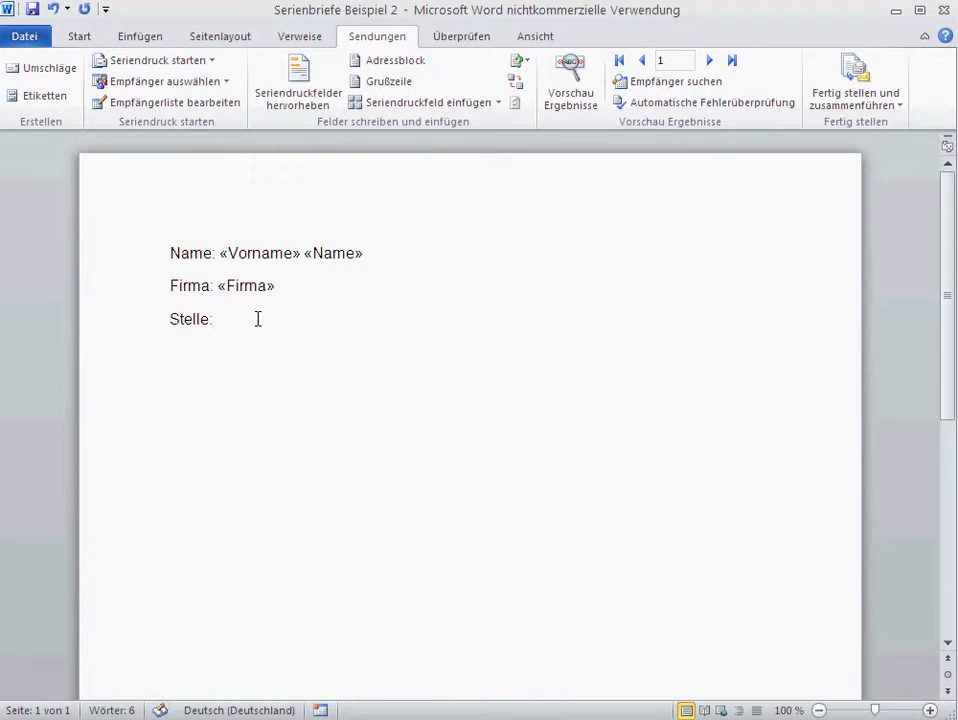
click(498, 103)
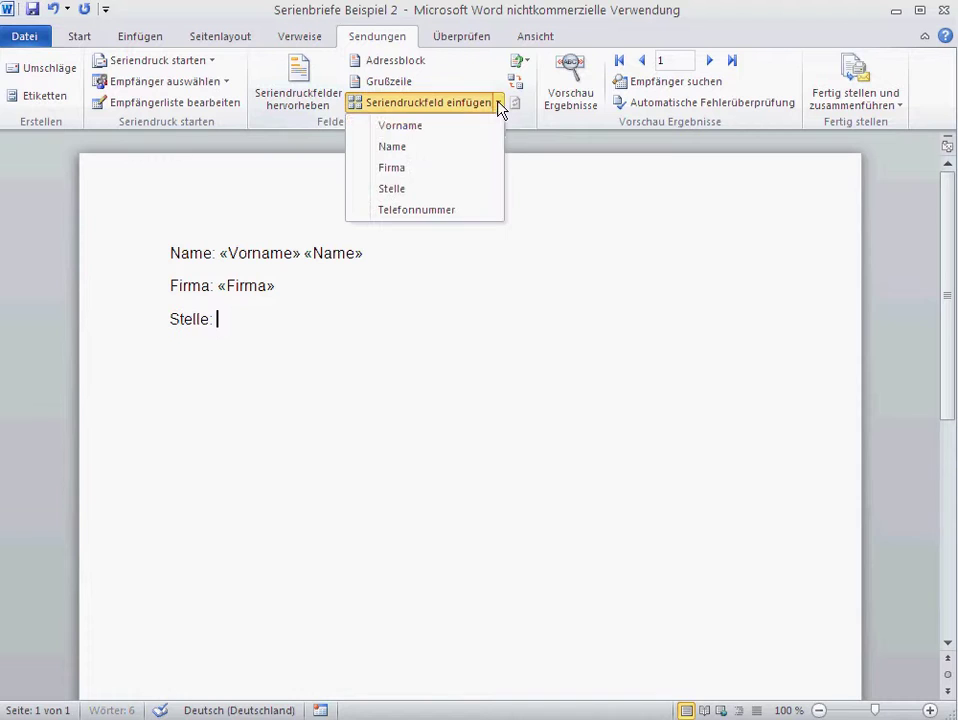
click(428, 189)
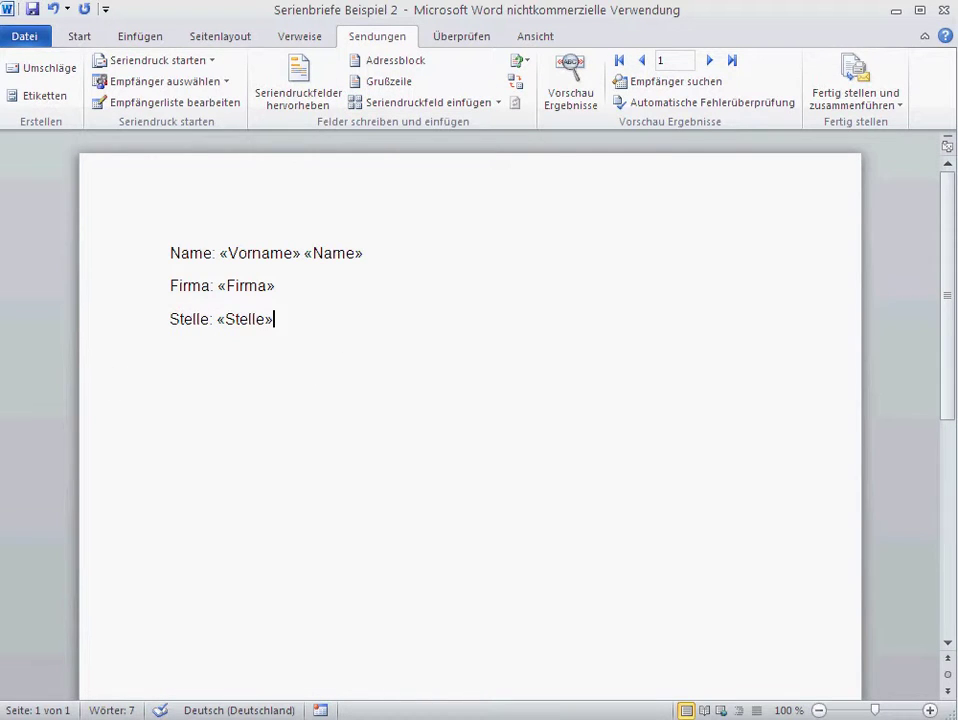
Add a new 'Telefon:' line followed by the «Telefonnummer» merge field
key(Return)
text(Tee)
key(BackSpace)
text(le)
text(fon:)
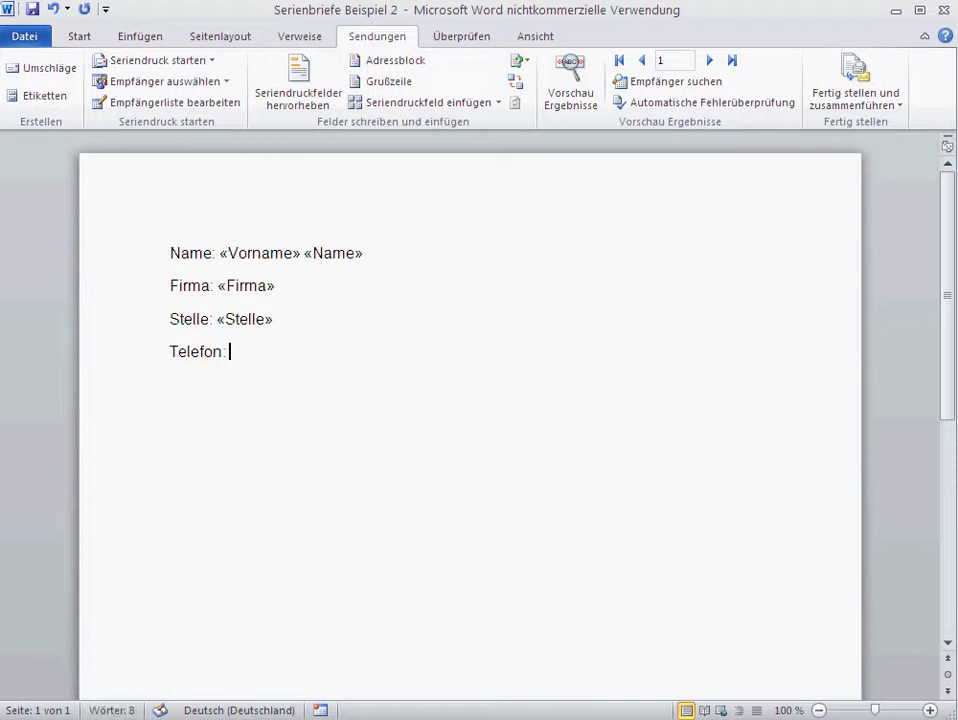
click(499, 103)
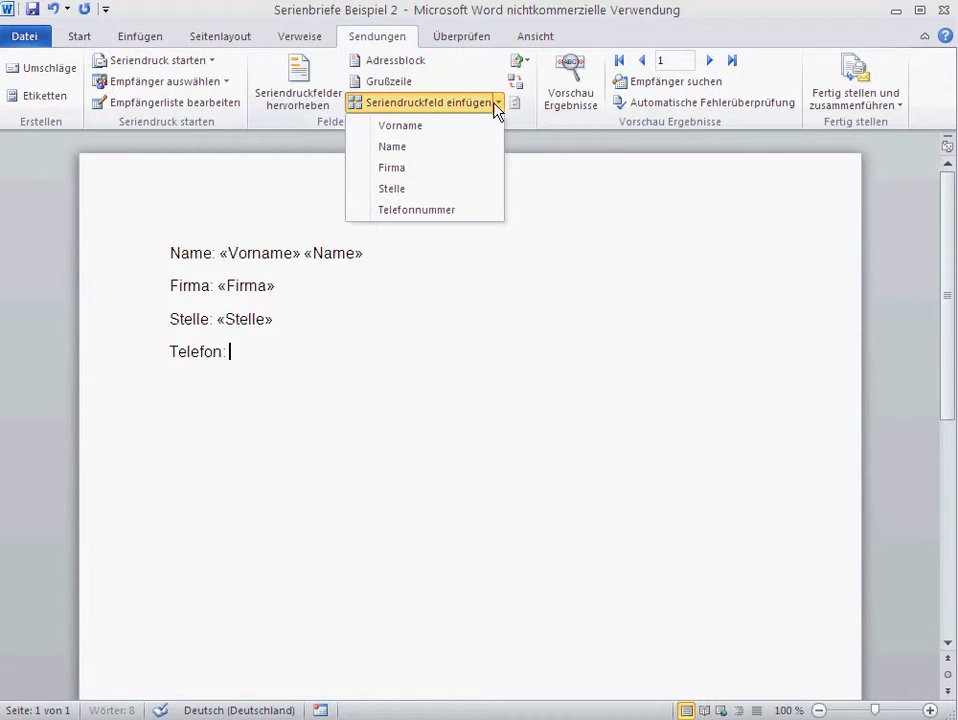
click(420, 208)
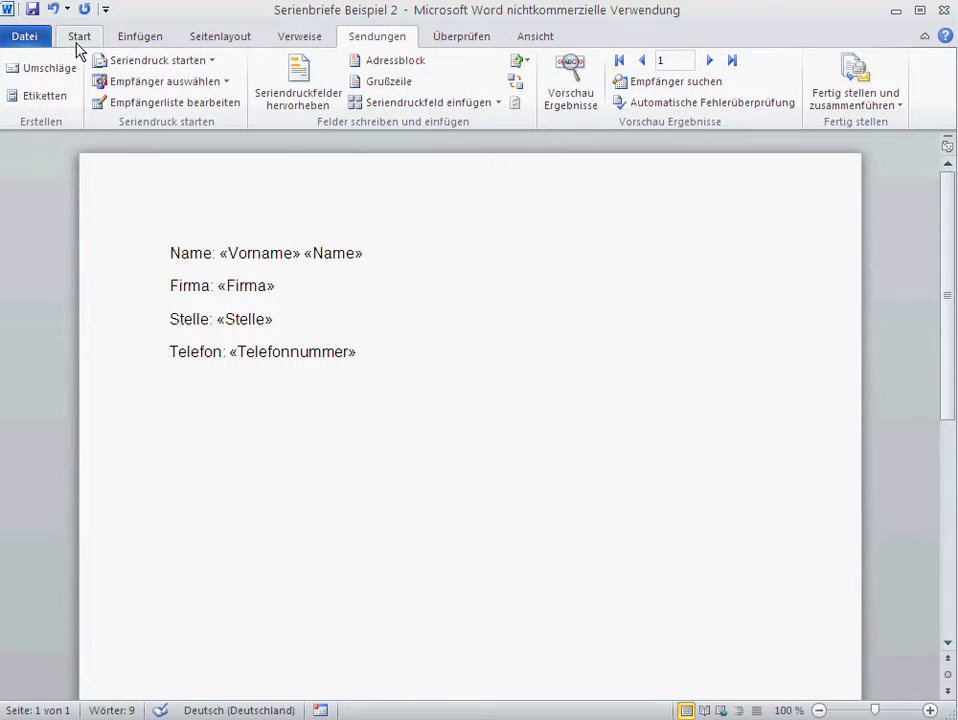
Select the whole document and apply Abstand nach Absatz entfernen
key(ctrl+a)
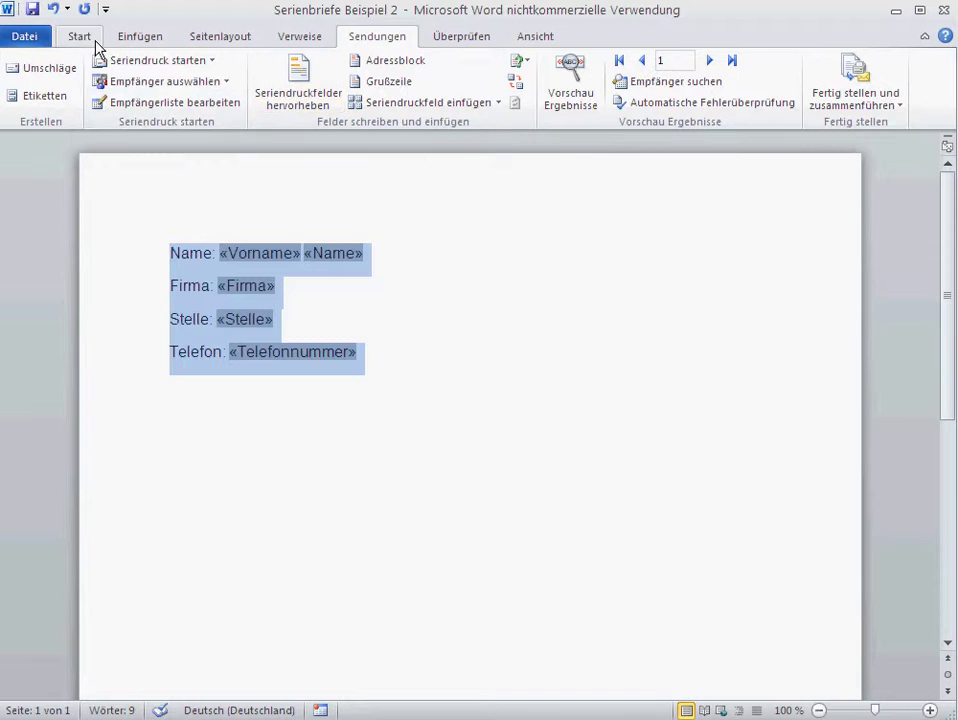
click(85, 37)
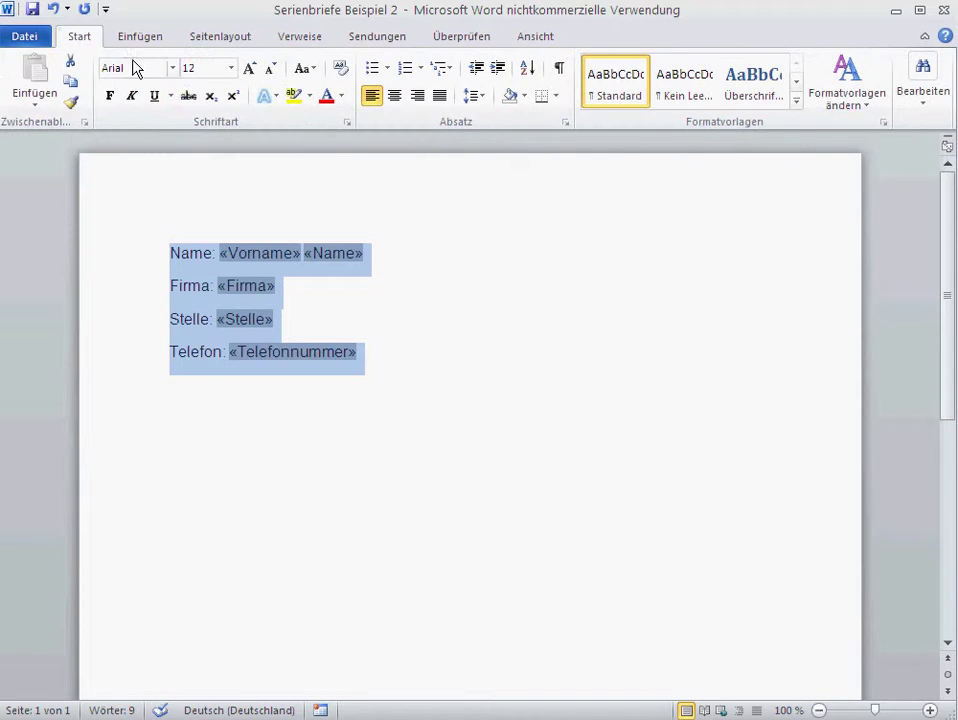
click(485, 98)
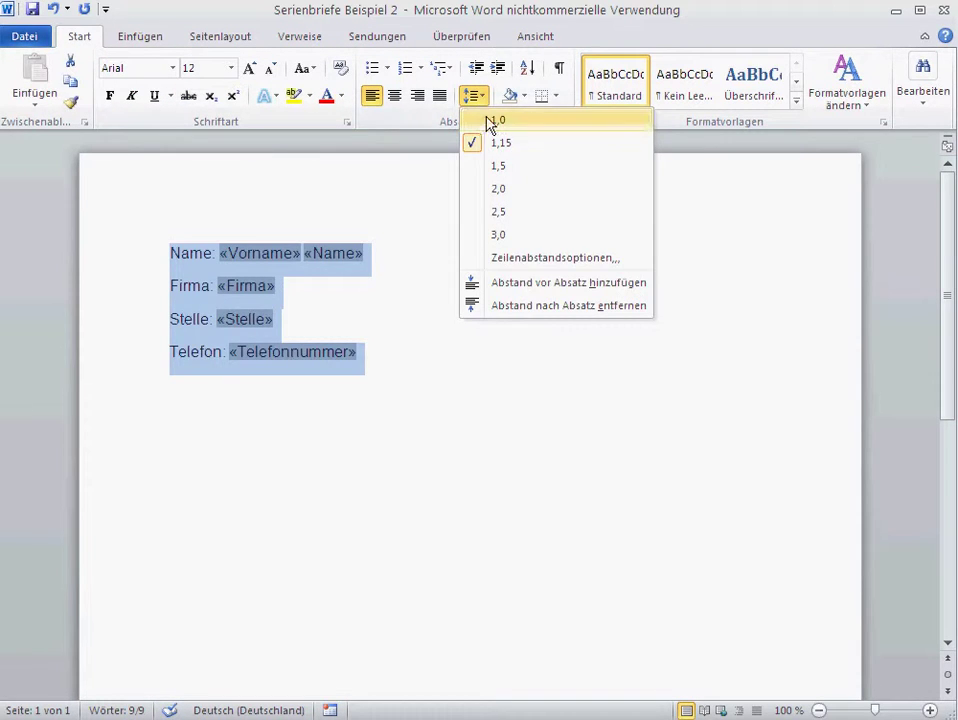
click(574, 306)
click(384, 316)
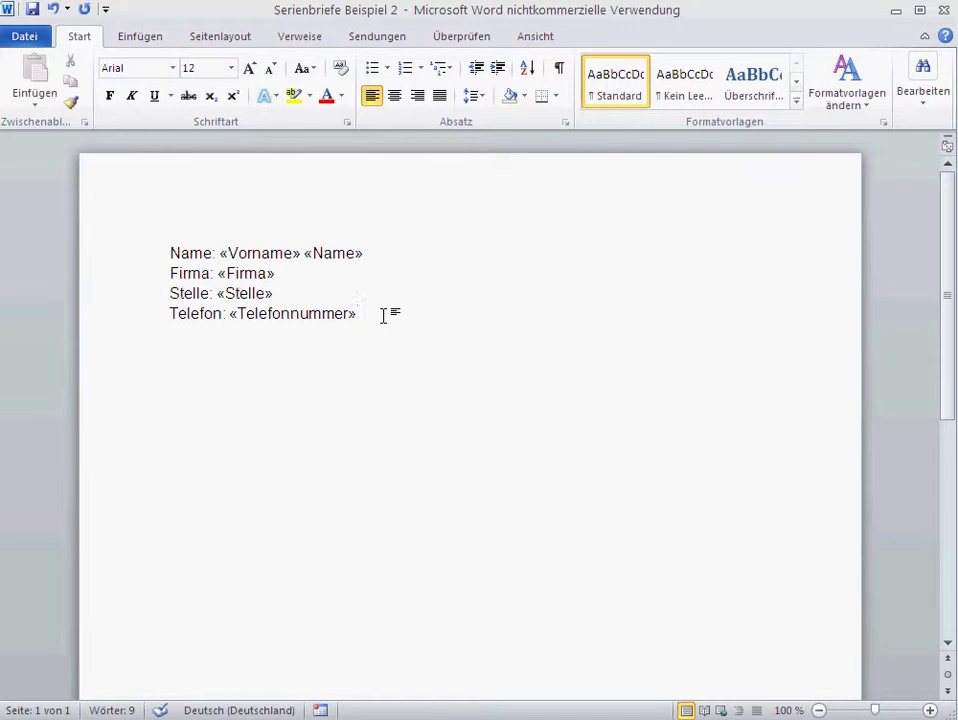
Turn on the results preview and step through records, ending on record 2 (GHIJK GmbH)
click(377, 40)
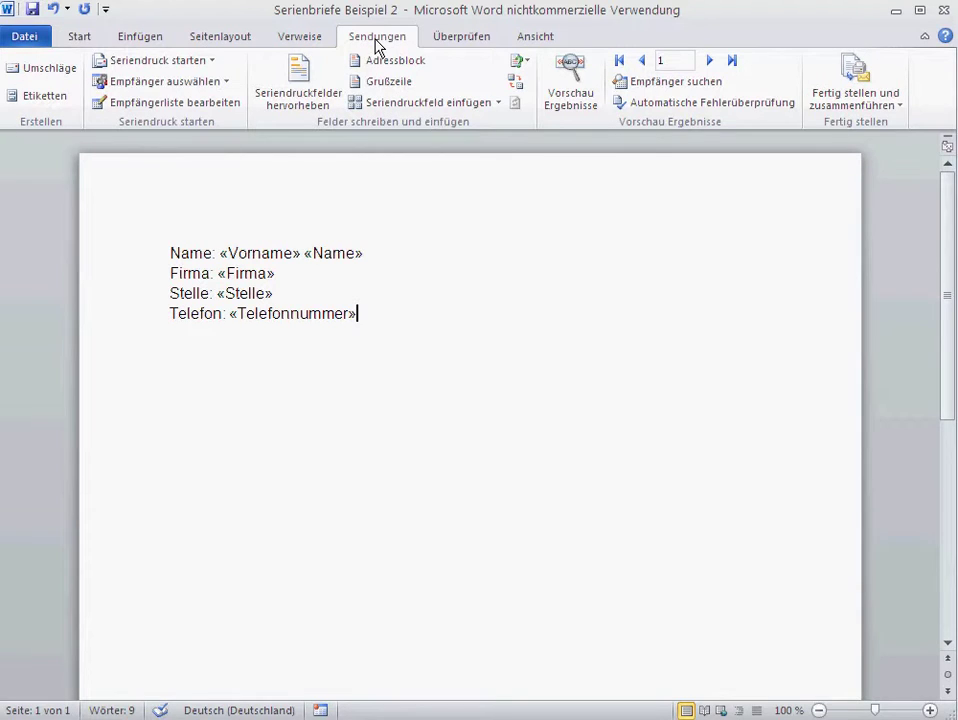
click(571, 98)
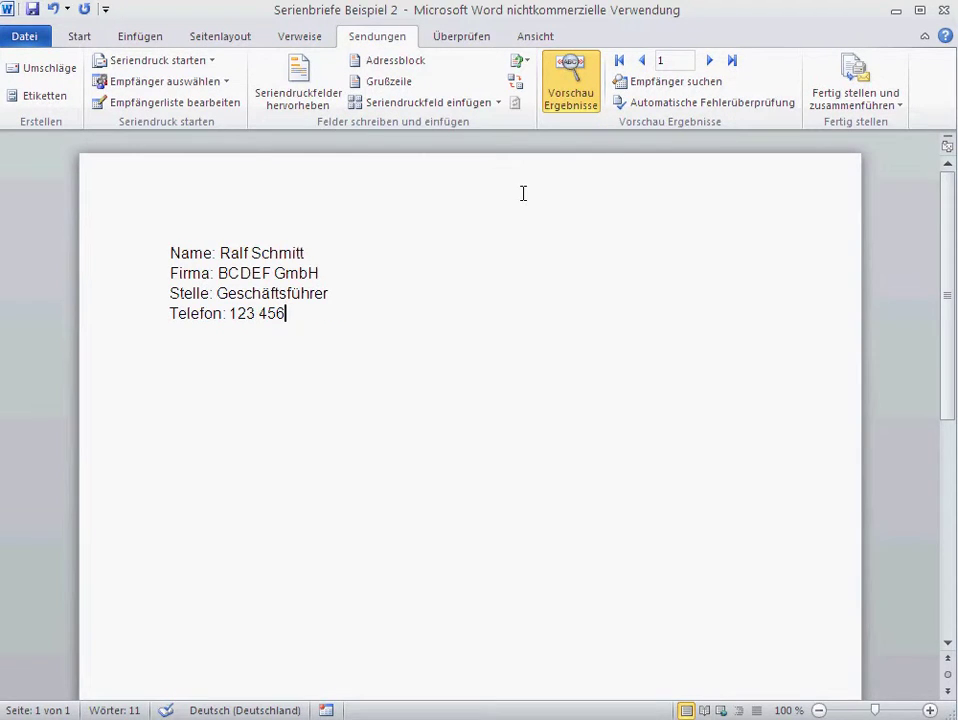
click(709, 62)
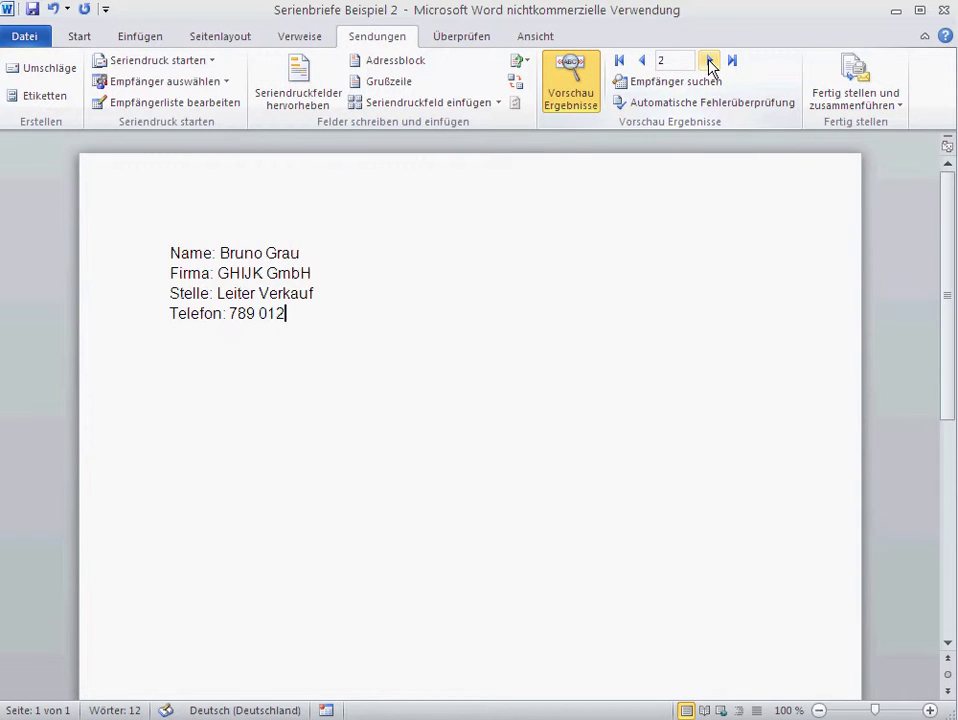
click(709, 62)
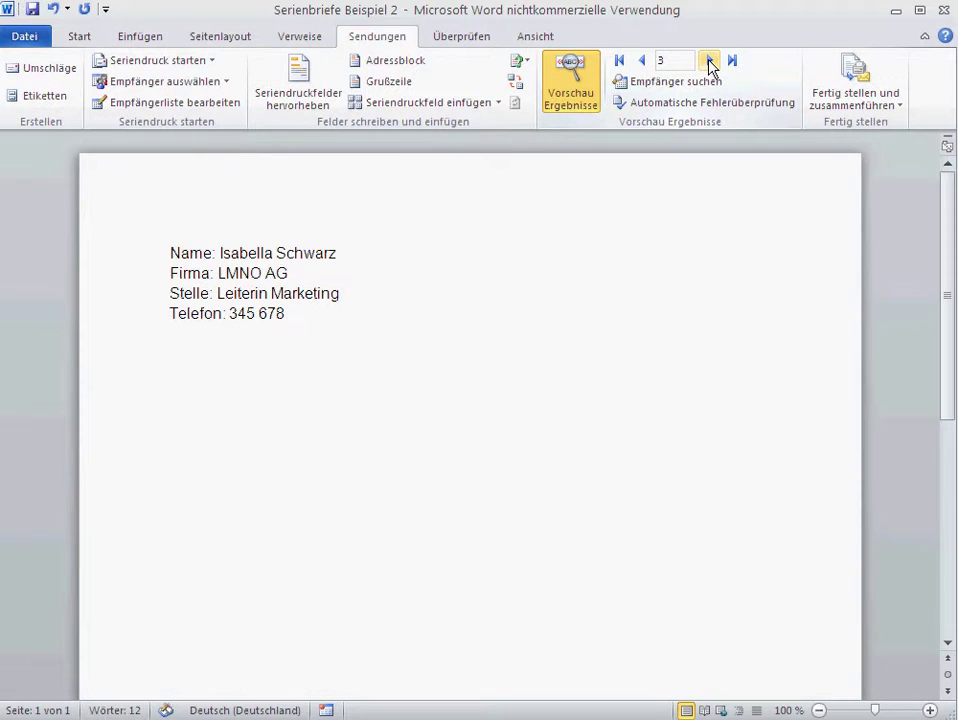
click(642, 62)
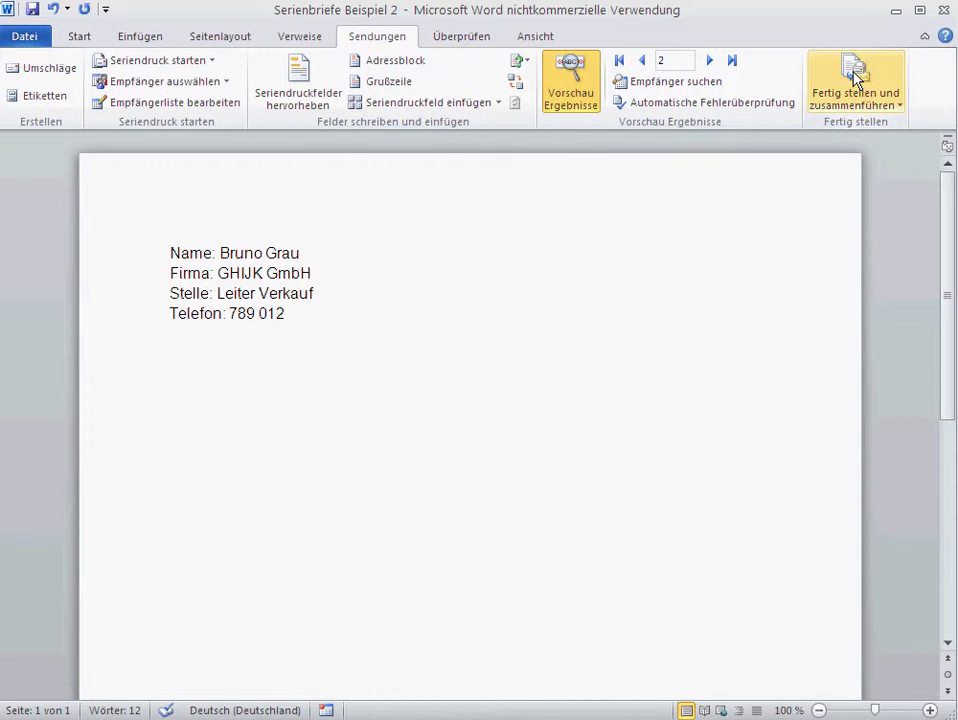
Merge all records to a new document via Einzelne Dokumente bearbeiten
click(884, 102)
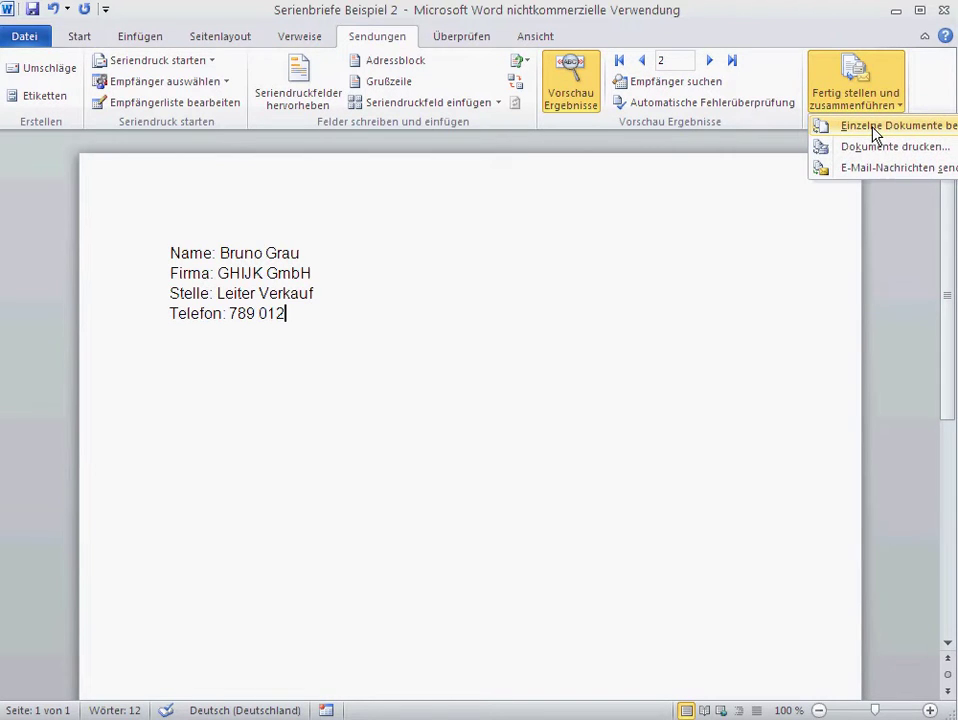
click(876, 128)
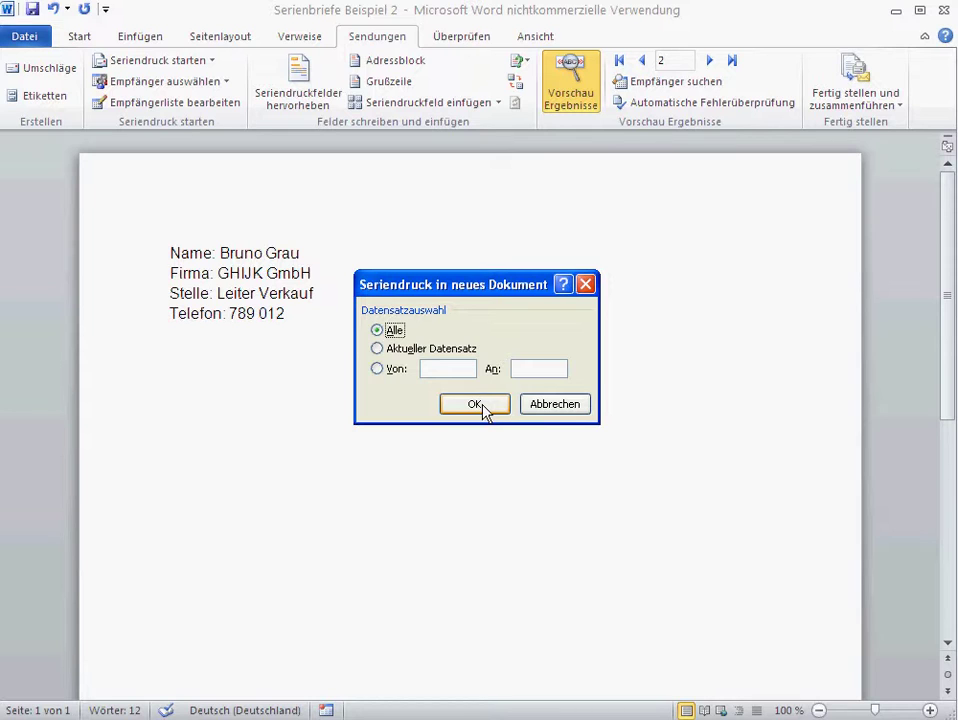
click(482, 406)
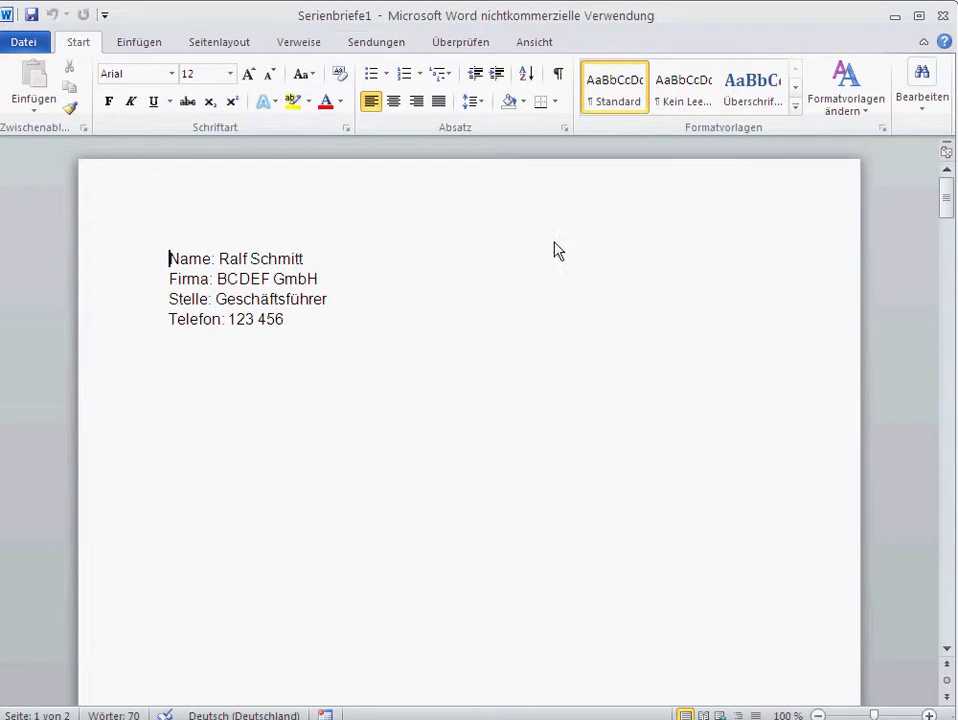
Scroll through the merged Serienbriefe1 pages, then close it choosing Nicht speichern
drag(945, 205, 948, 371)
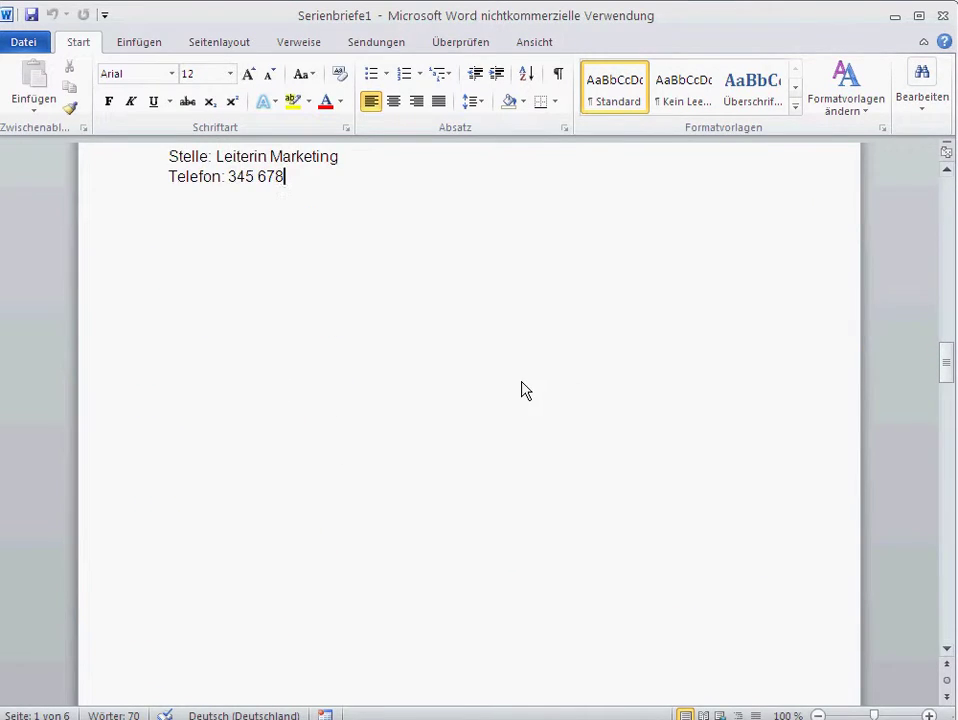
scroll(517, 389, up, 2)
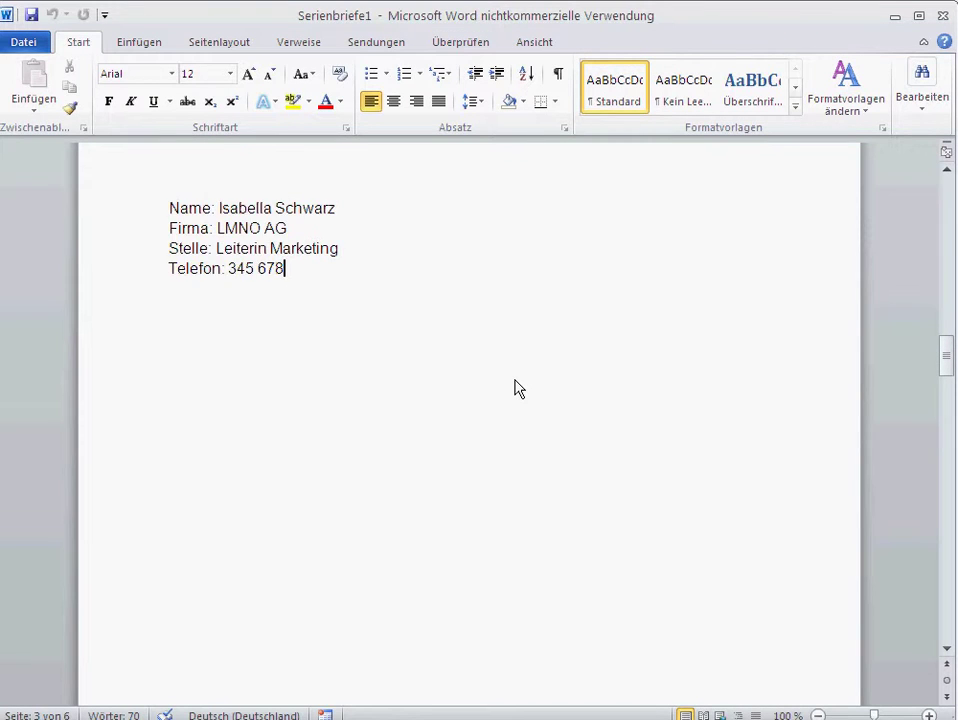
scroll(517, 389, down, 7)
scroll(517, 389, down, 6)
scroll(517, 389, down, 4)
scroll(517, 389, down, 1)
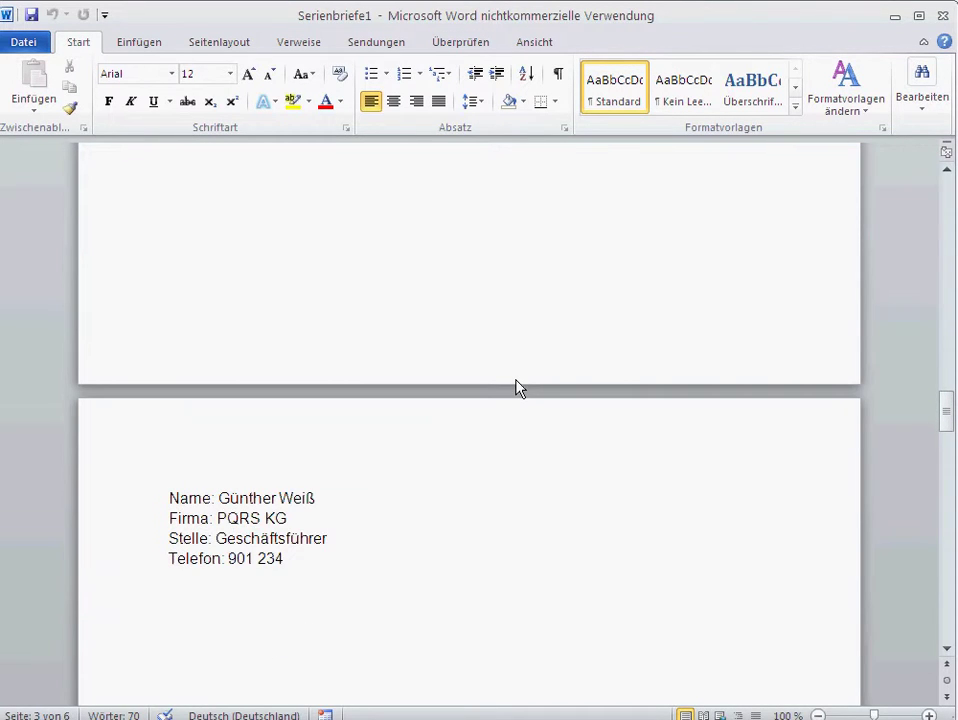
scroll(517, 389, down, 3)
scroll(517, 389, down, 1)
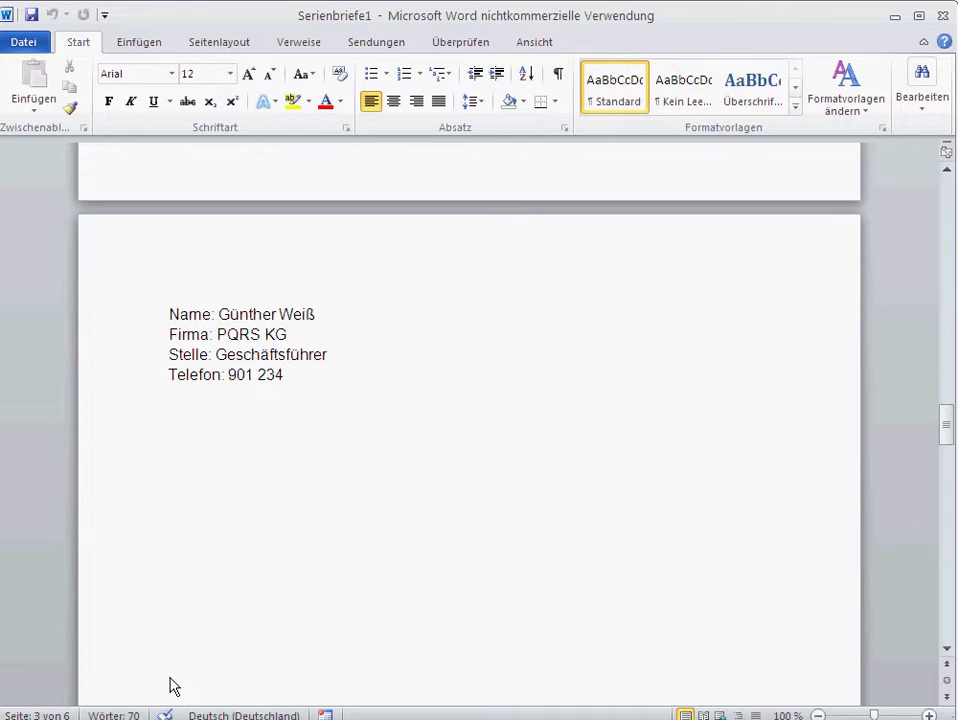
scroll(396, 505, down, 2)
scroll(396, 507, down, 3)
scroll(396, 507, down, 1)
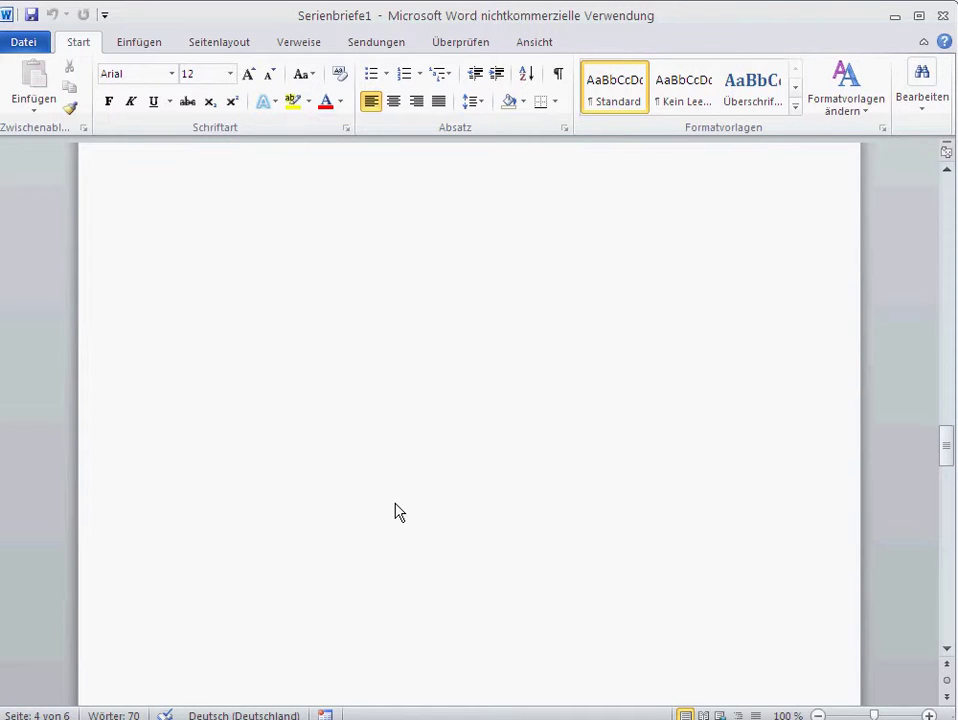
scroll(396, 507, down, 2)
scroll(396, 510, down, 5)
scroll(398, 513, down, 3)
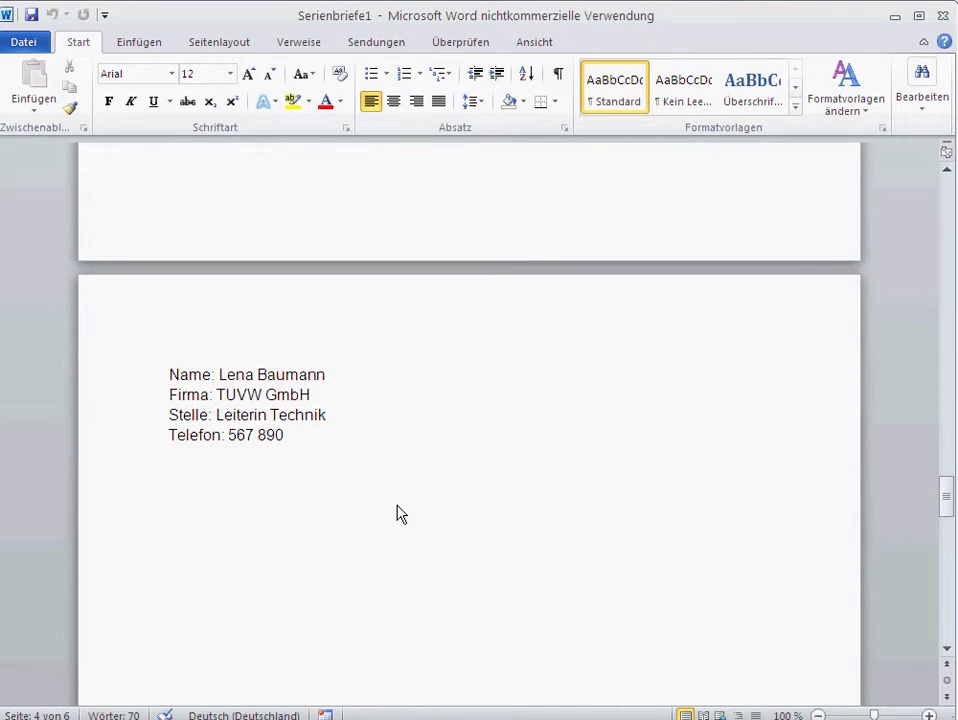
click(942, 16)
click(556, 412)
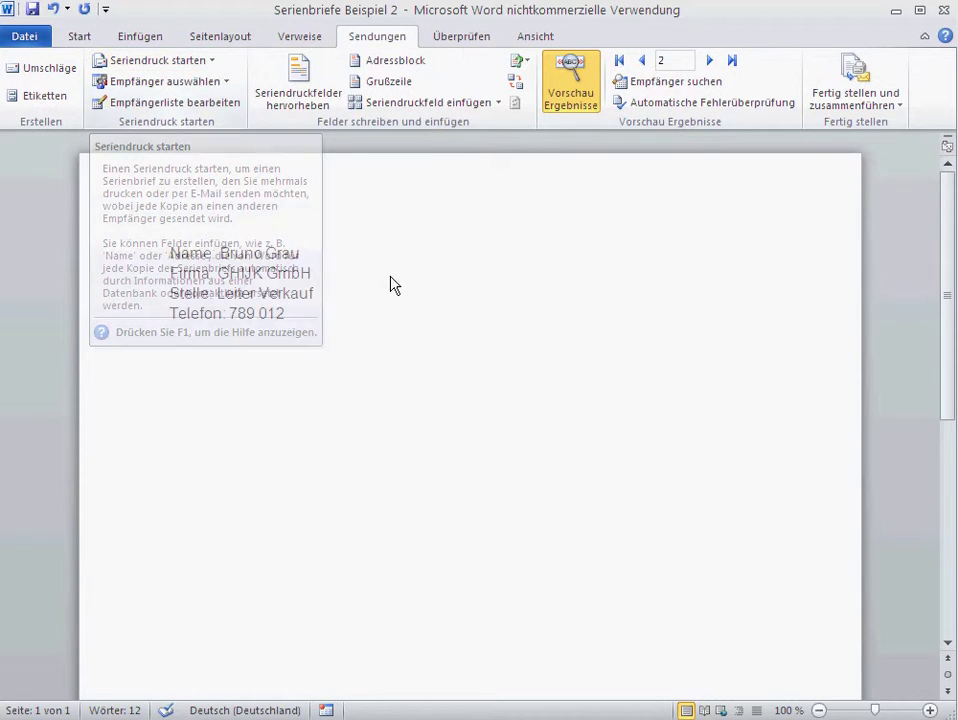
Reselect Verzeichnis as the document type and open Einzelne Dokumente bearbeiten
click(214, 62)
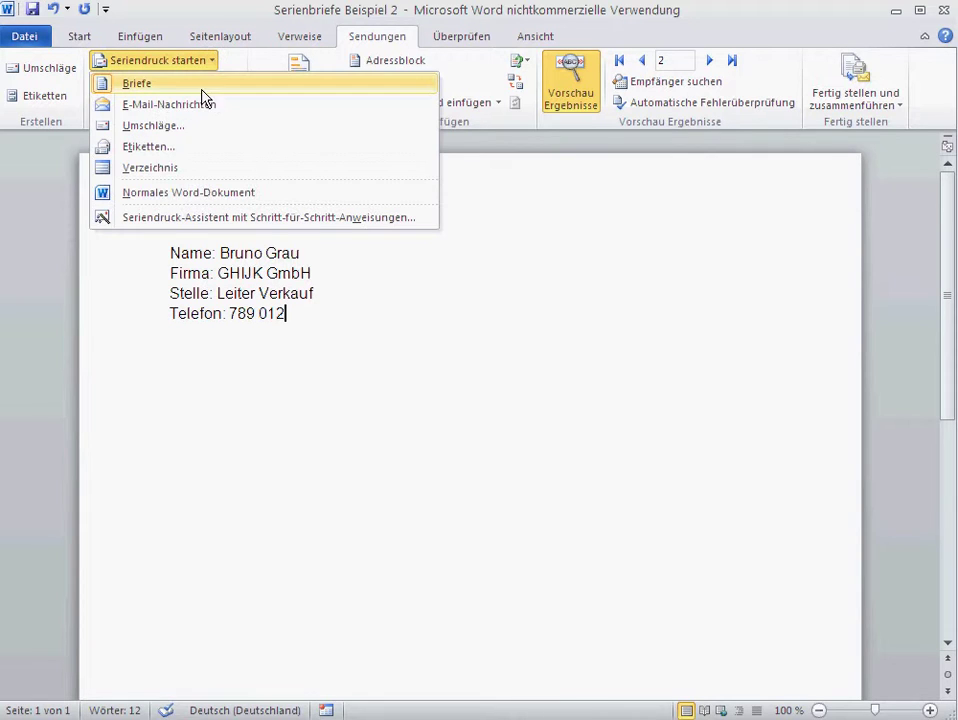
click(168, 175)
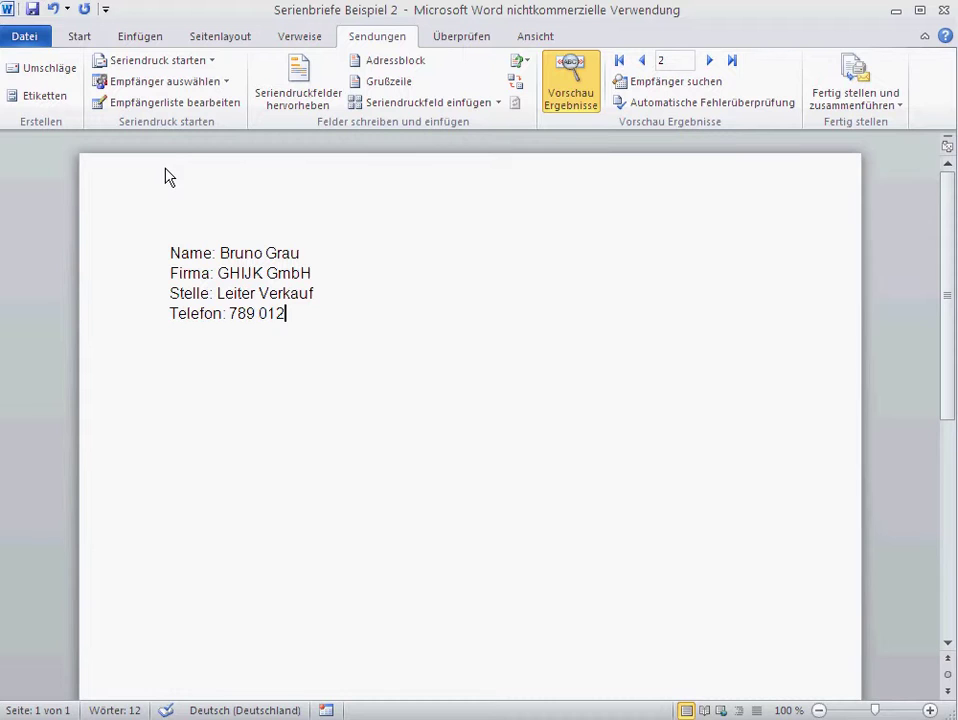
click(900, 105)
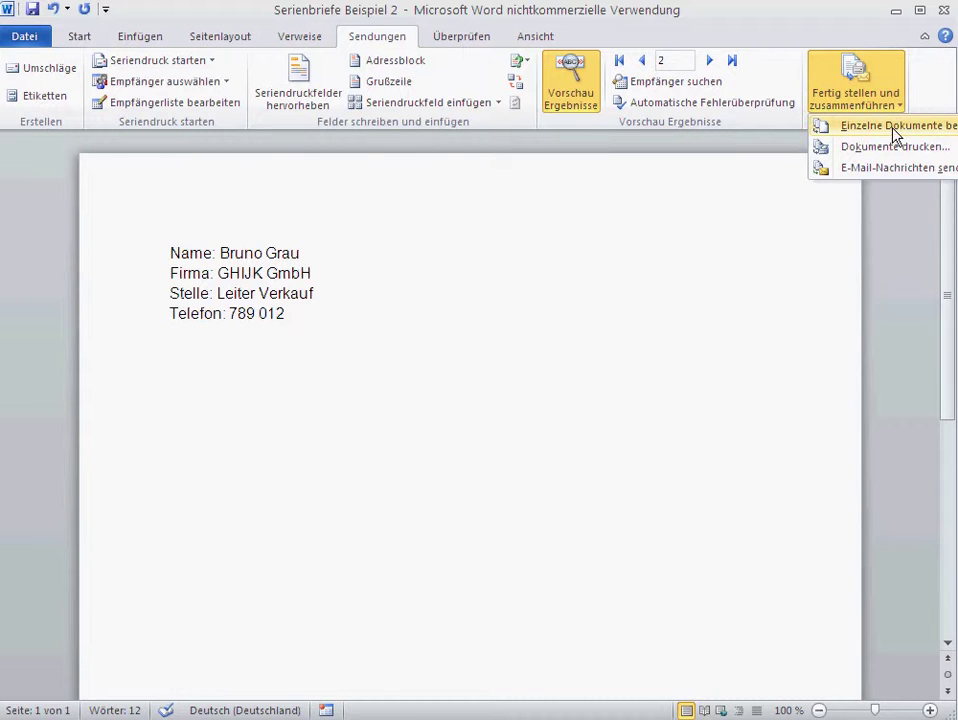
click(894, 130)
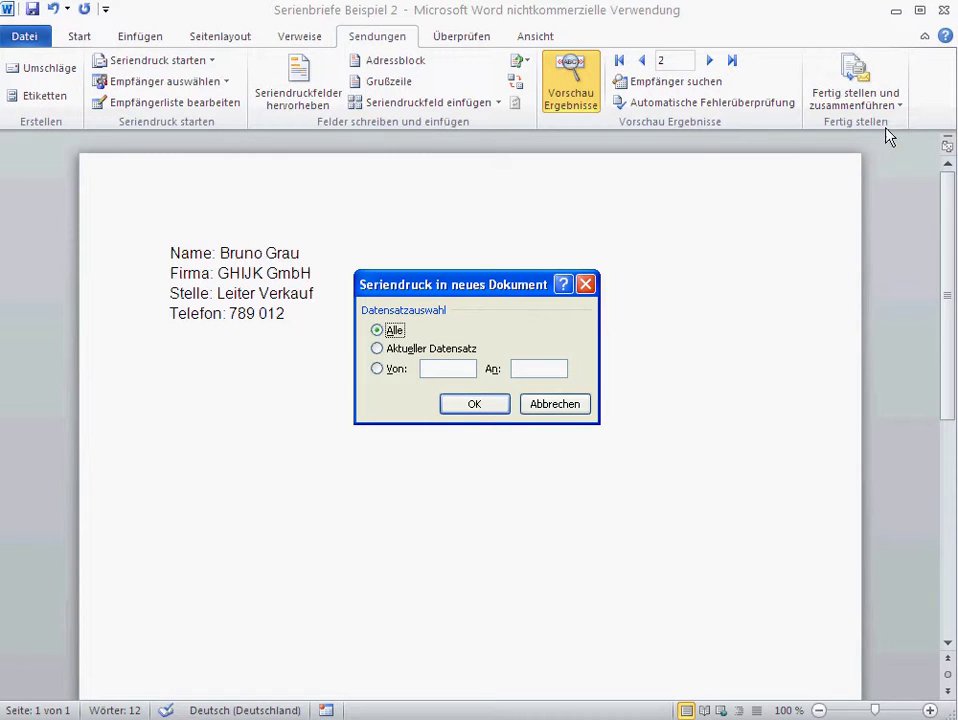
Merge all records into Verzeichnis2, inspect where entries run together, then close it unsaved
click(474, 406)
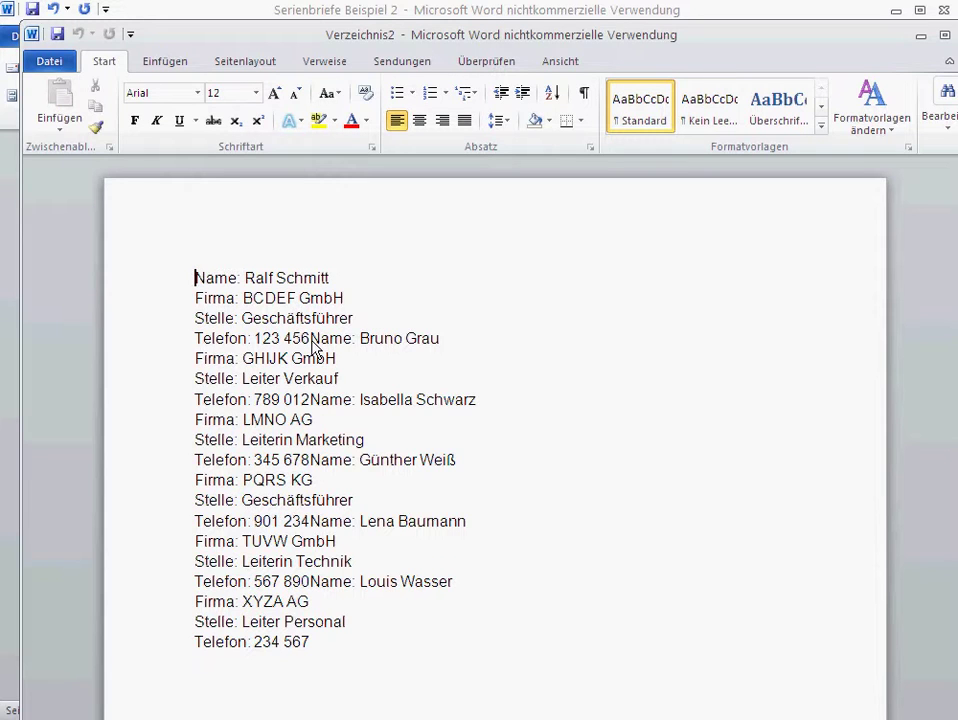
drag(311, 340, 205, 300)
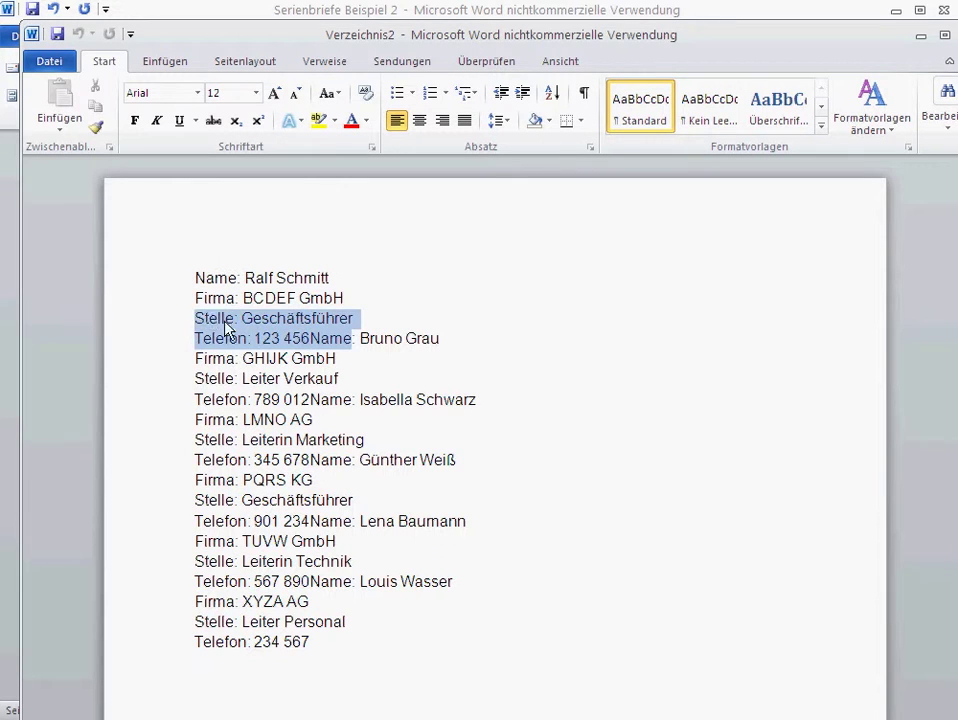
click(305, 358)
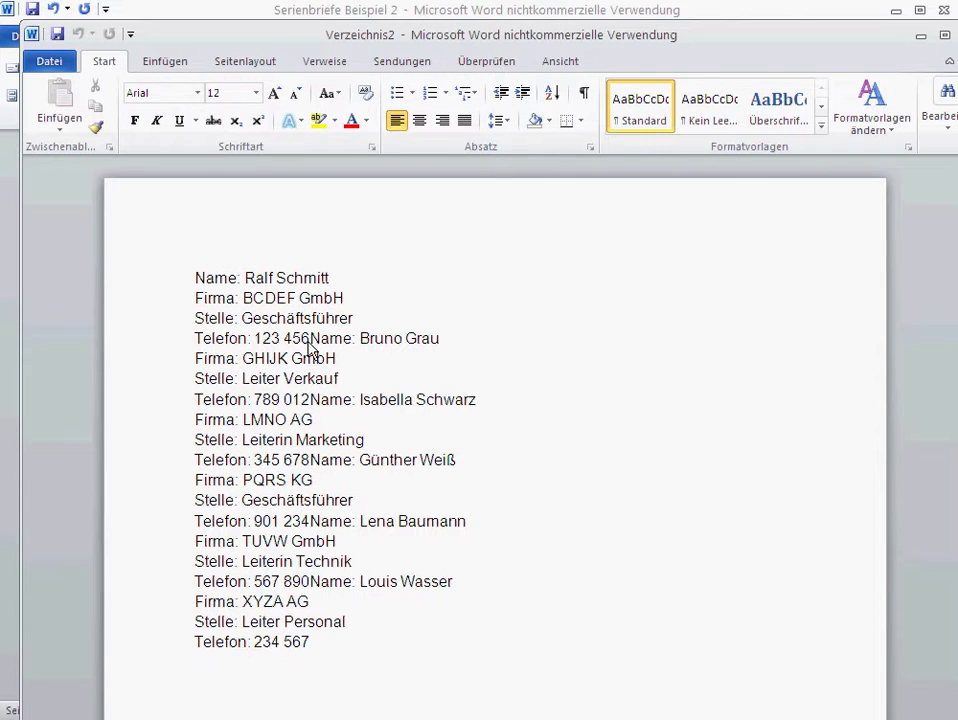
double_click(765, 38)
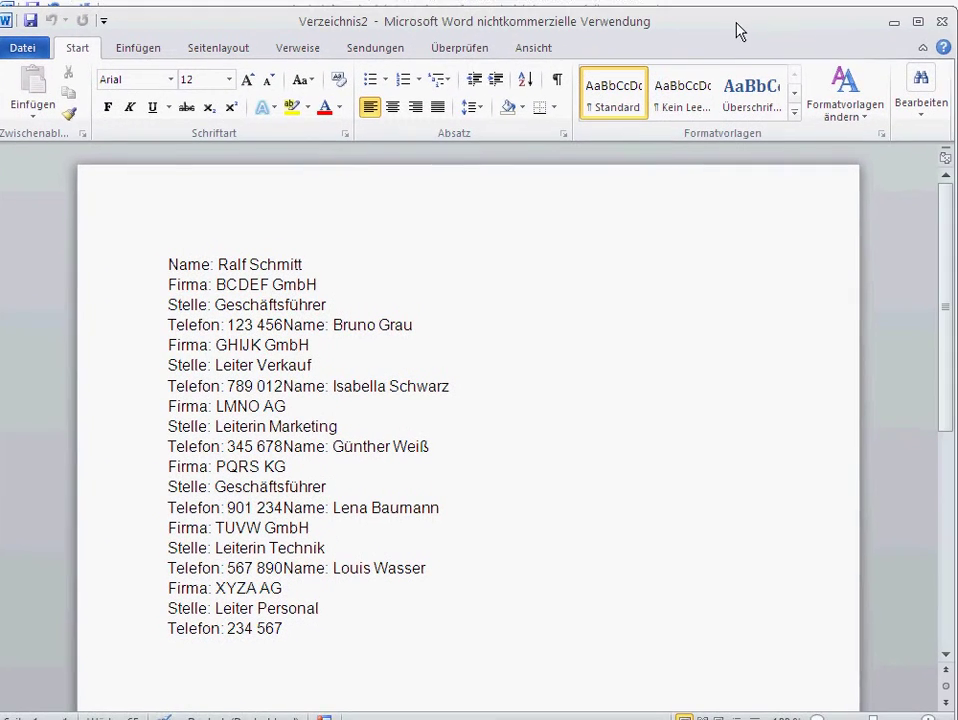
click(943, 26)
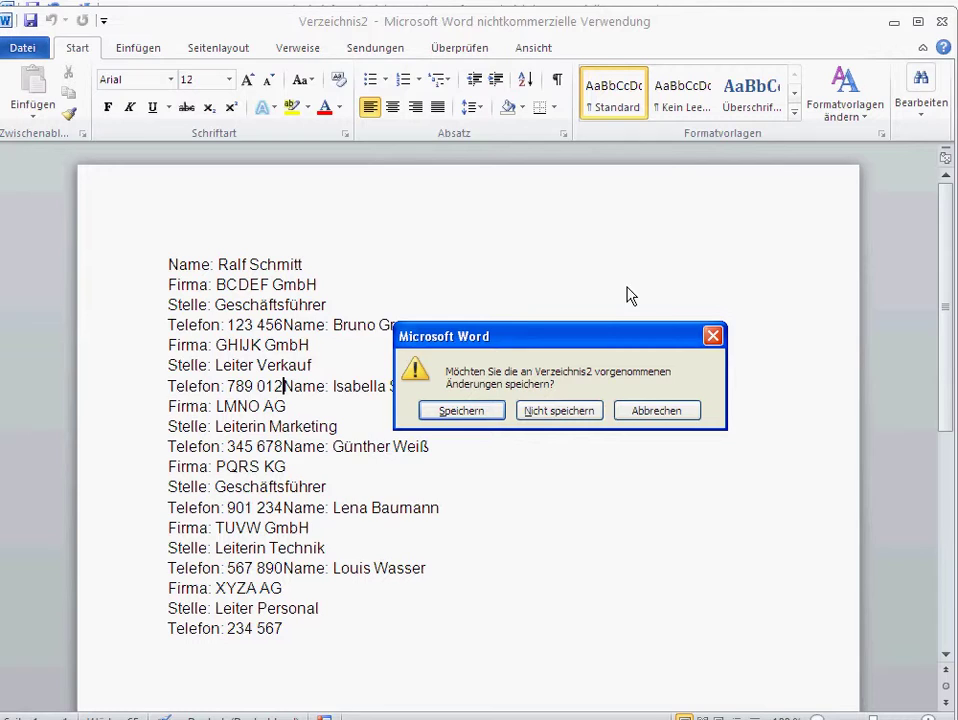
click(556, 412)
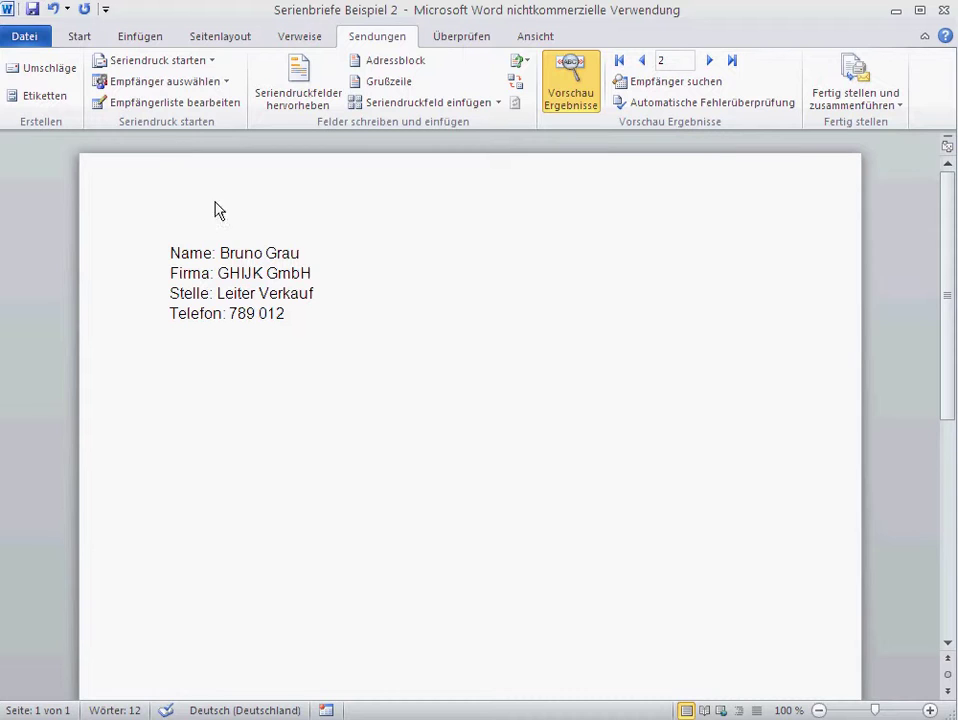
Merge all records into a new editable document, producing the Verzeichnis3 directory
click(893, 106)
click(880, 130)
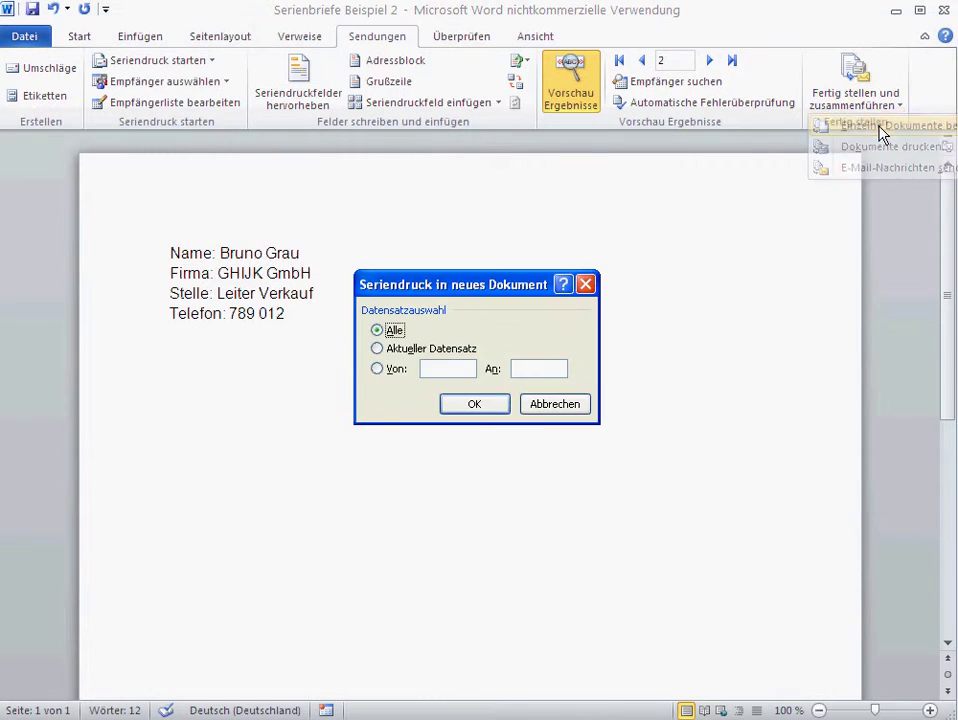
click(477, 405)
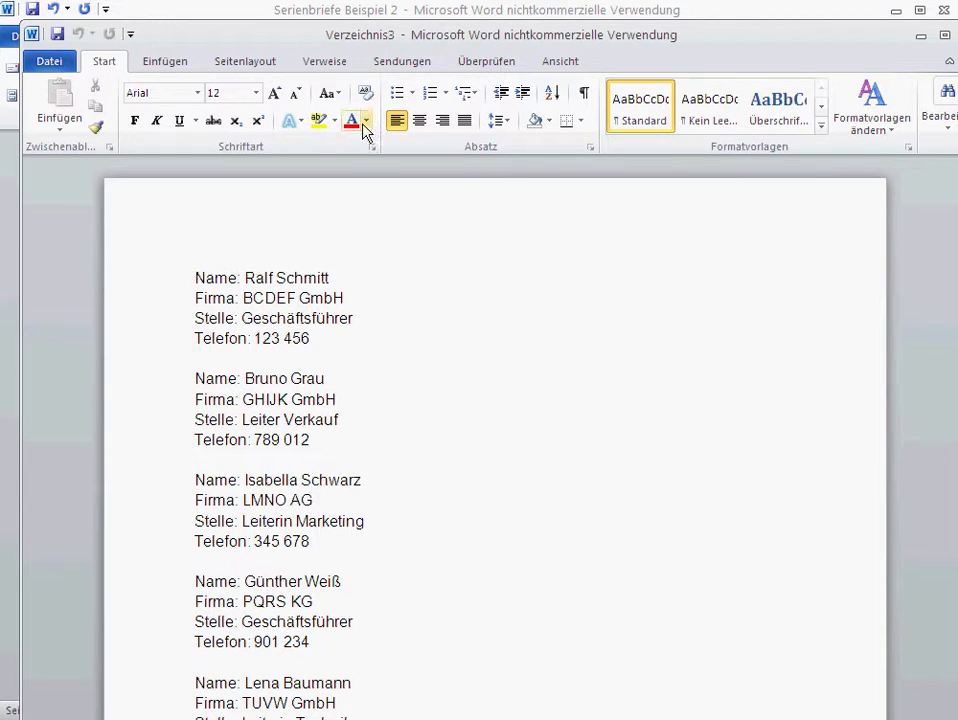
Maximize and review Verzeichnis3, then close it without saving (Nicht speichern)
double_click(325, 36)
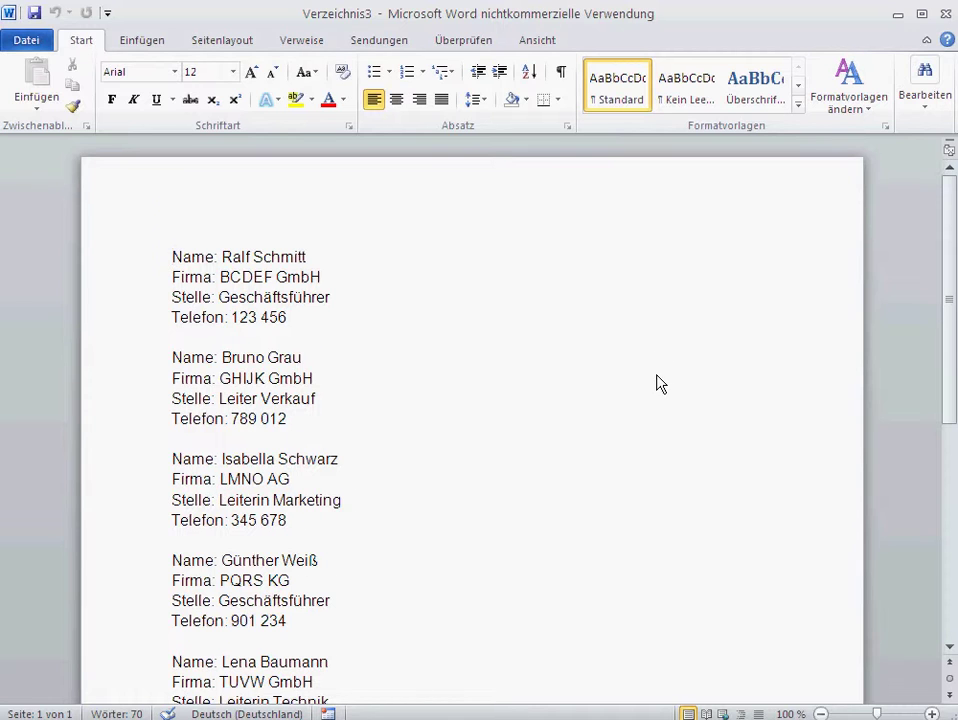
scroll(657, 383, down, 2)
scroll(652, 389, up, 2)
click(944, 17)
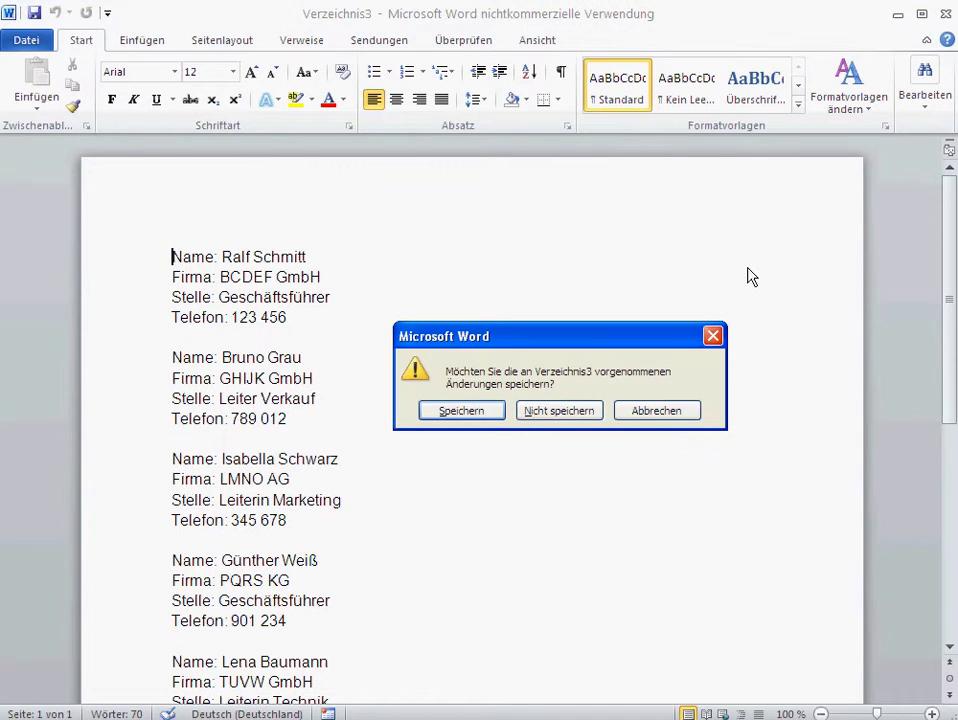
click(570, 418)
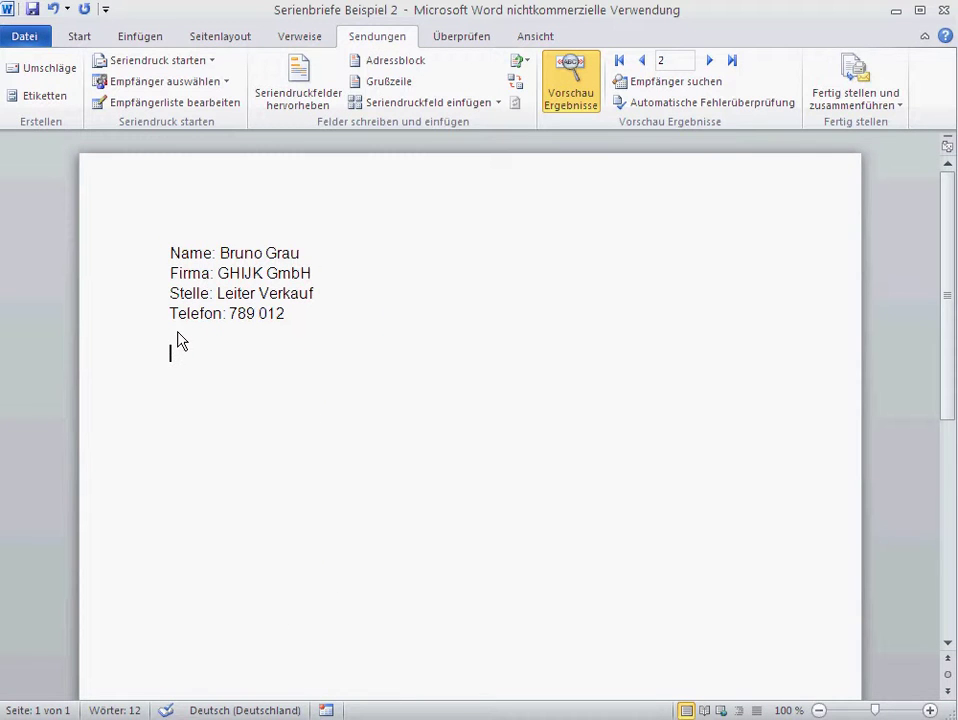
Show formatting marks and check that the merge document type is Verzeichnis
click(80, 40)
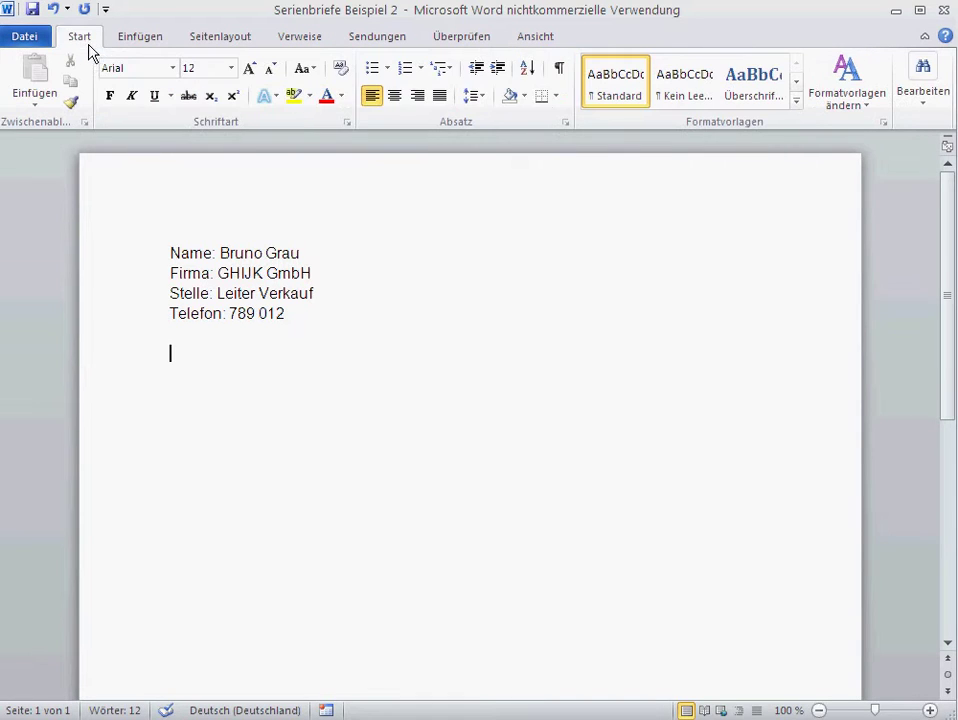
click(560, 70)
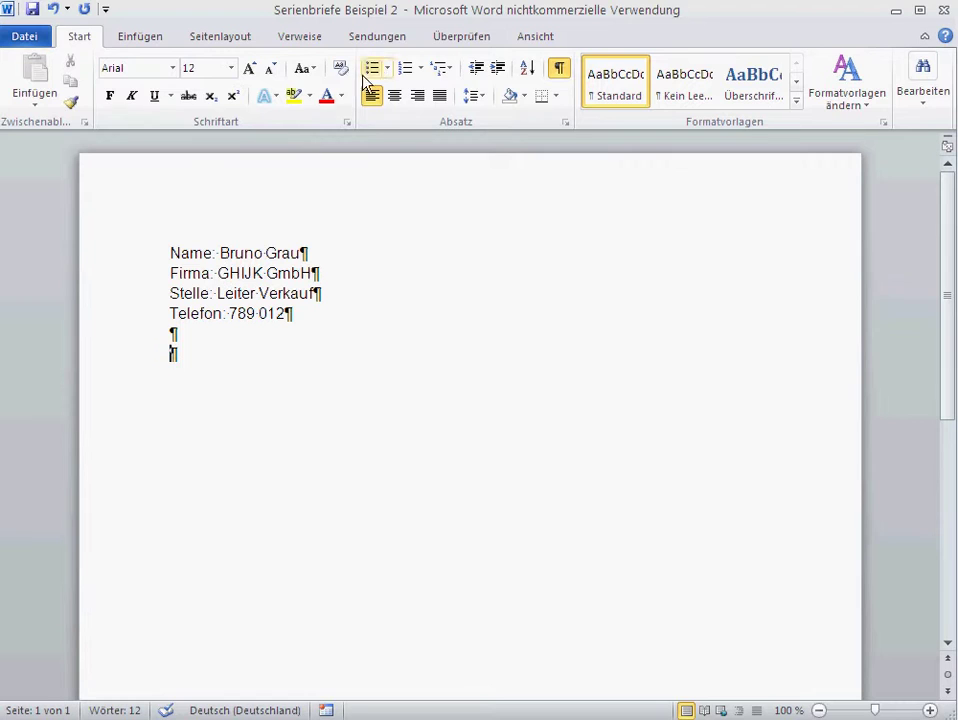
click(378, 38)
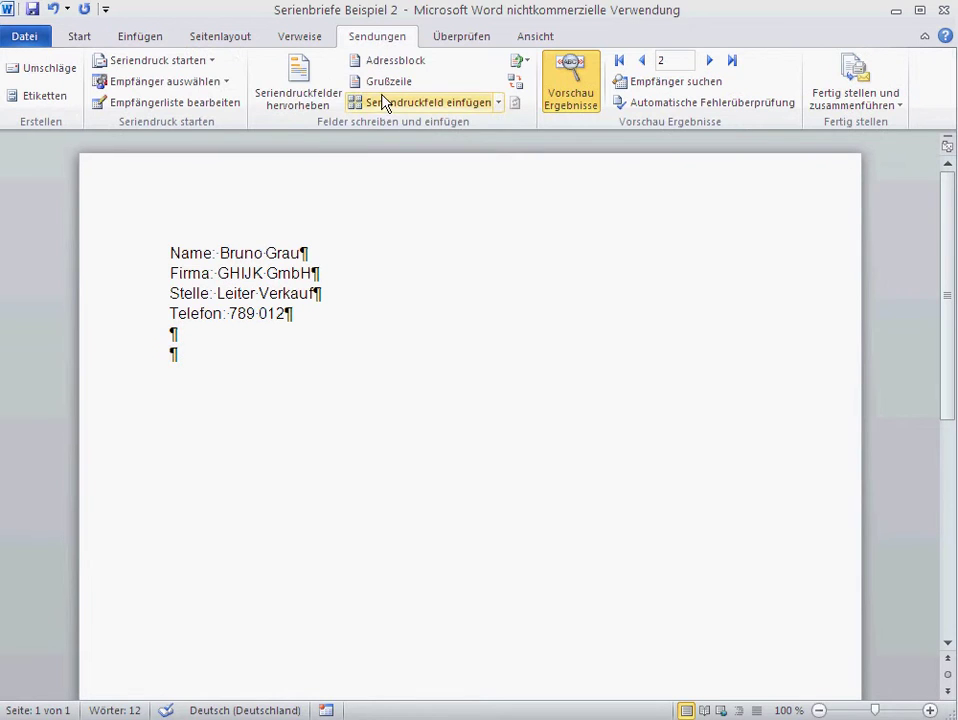
click(208, 63)
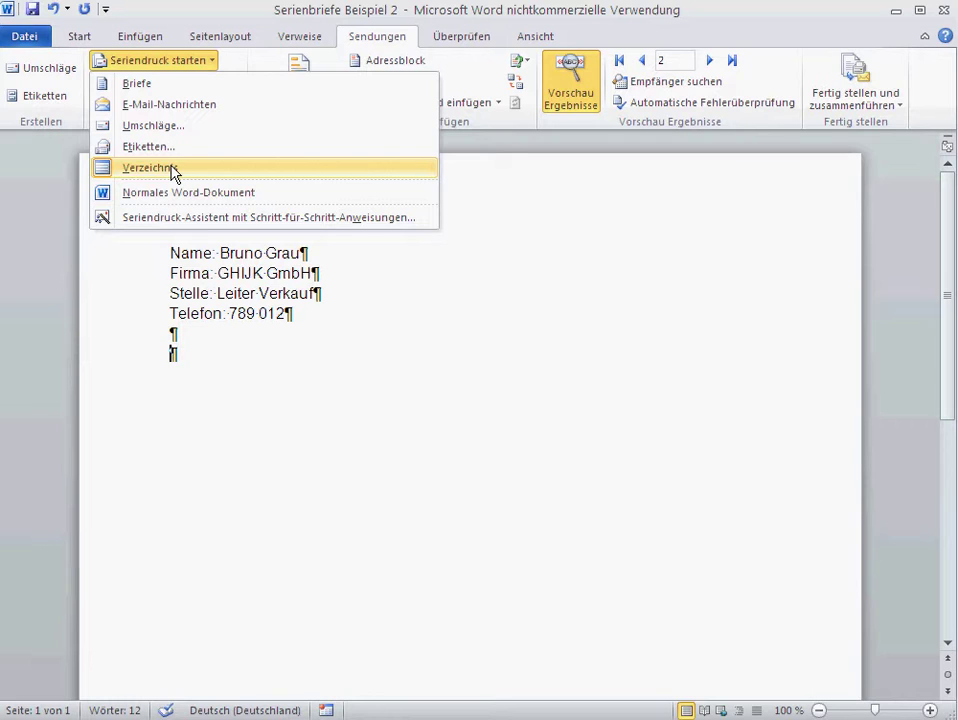
click(212, 354)
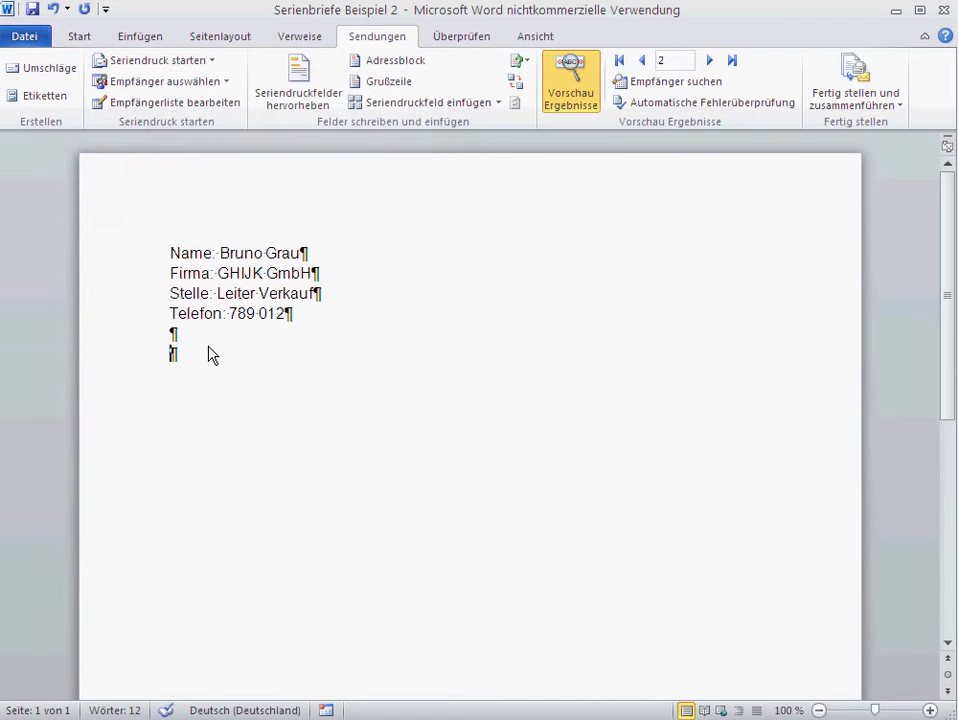
Hide the formatting marks again and confirm the merge type stays Verzeichnis
click(78, 37)
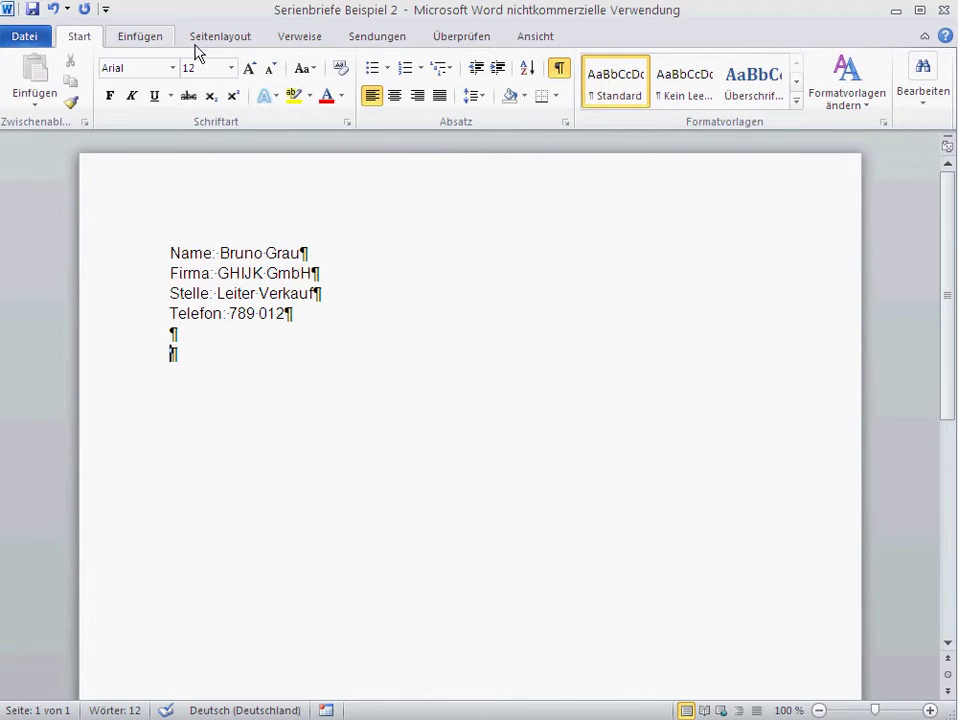
click(559, 68)
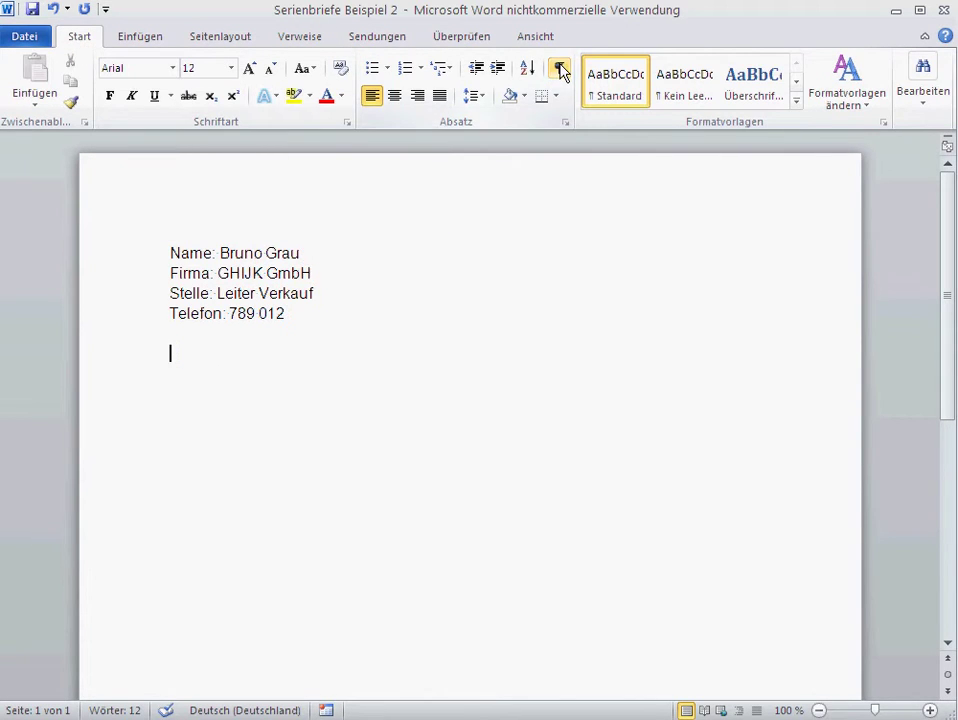
click(375, 37)
click(213, 62)
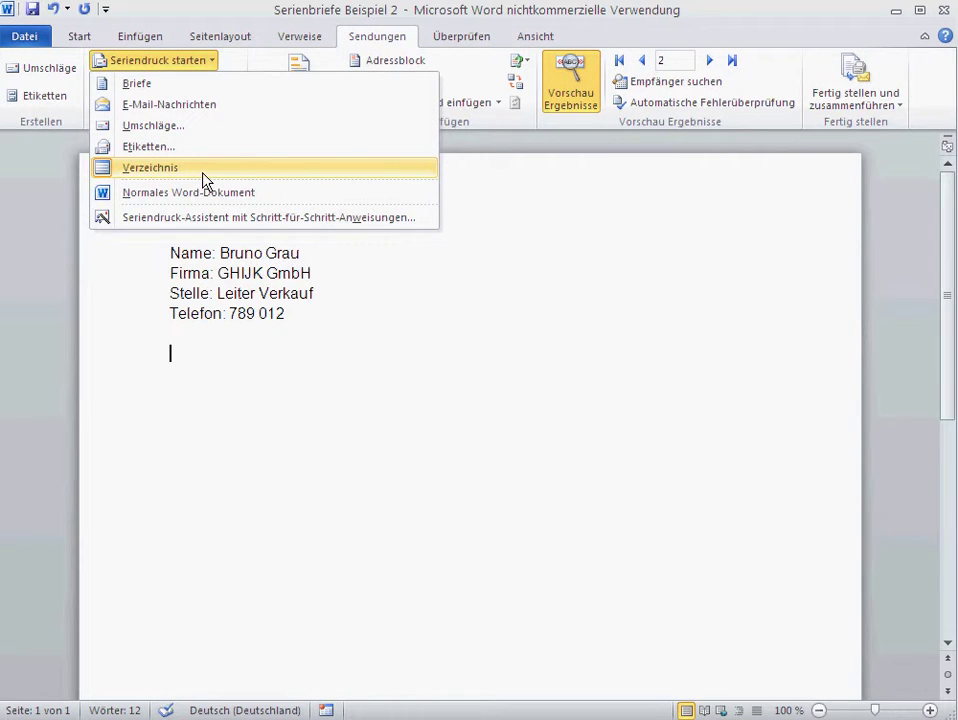
click(205, 340)
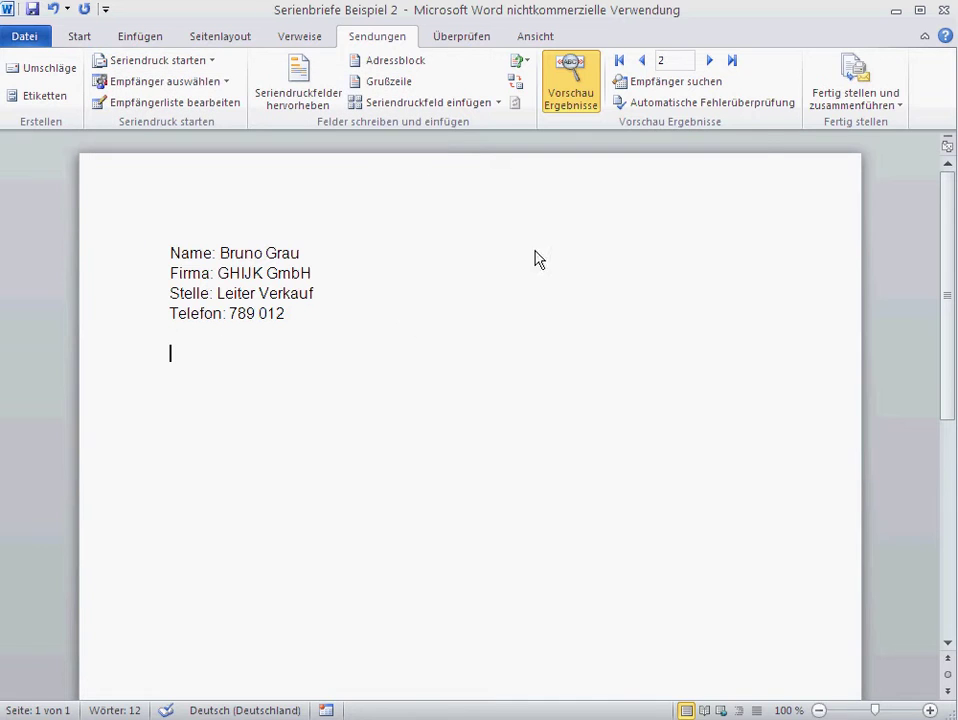
Merge all records into a new editable document, creating Verzeichnis4
click(900, 105)
click(919, 135)
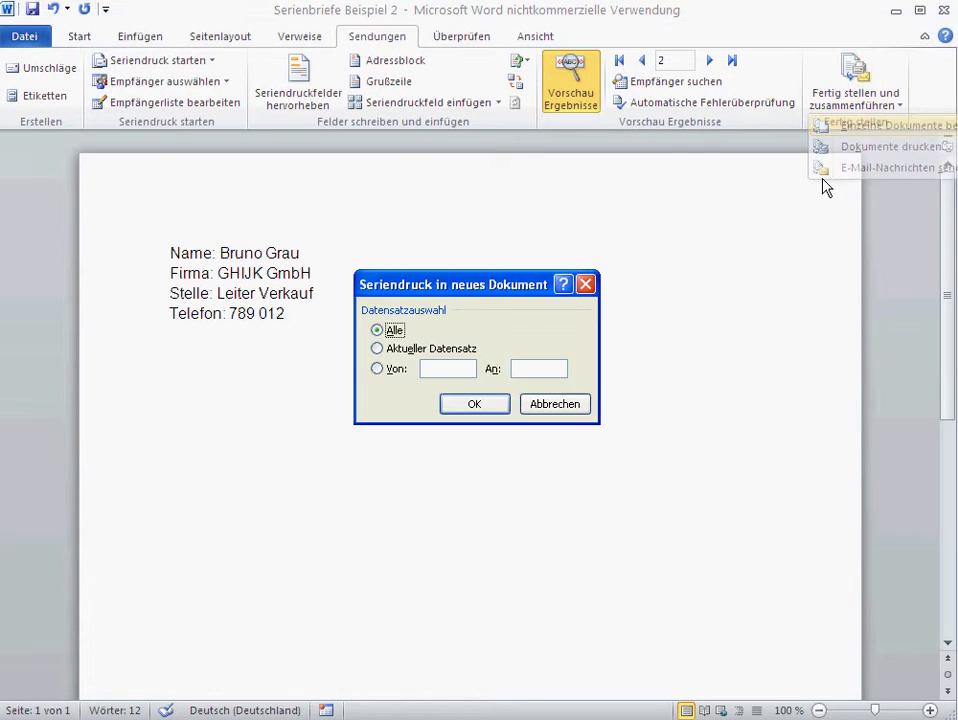
click(466, 410)
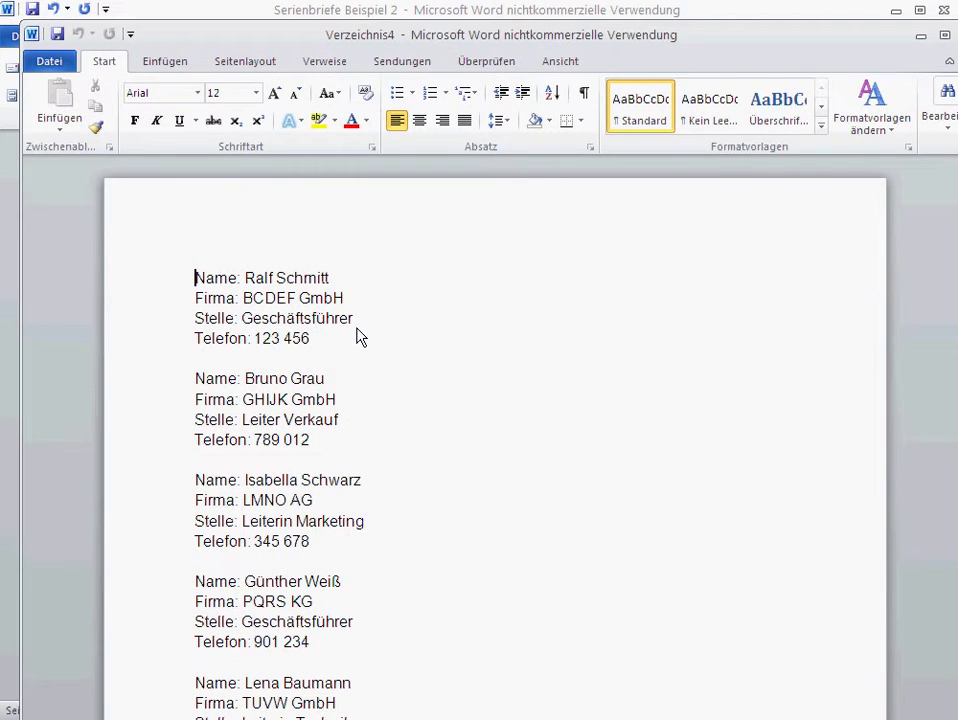
Scroll through the Verzeichnis4 entries, reposition its window, and close it
scroll(361, 337, down, 1)
scroll(361, 337, down, 2)
scroll(361, 343, up, 4)
scroll(361, 343, down, 2)
scroll(361, 343, up, 2)
scroll(361, 343, down, 1)
scroll(361, 343, down, 2)
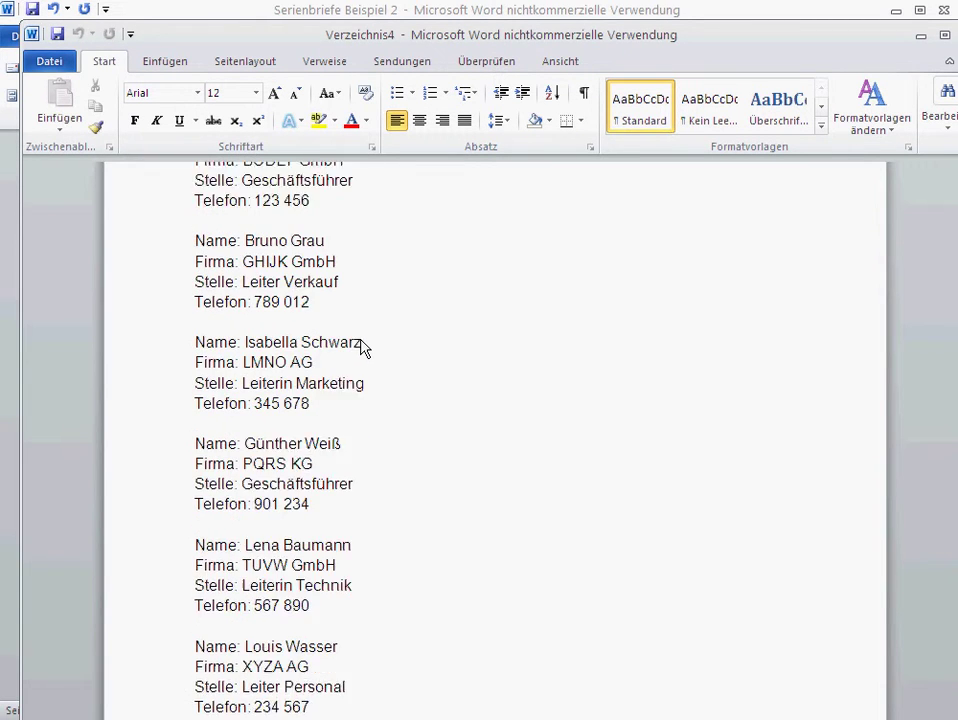
scroll(363, 346, down, 3)
scroll(363, 346, down, 1)
scroll(363, 346, down, 1)
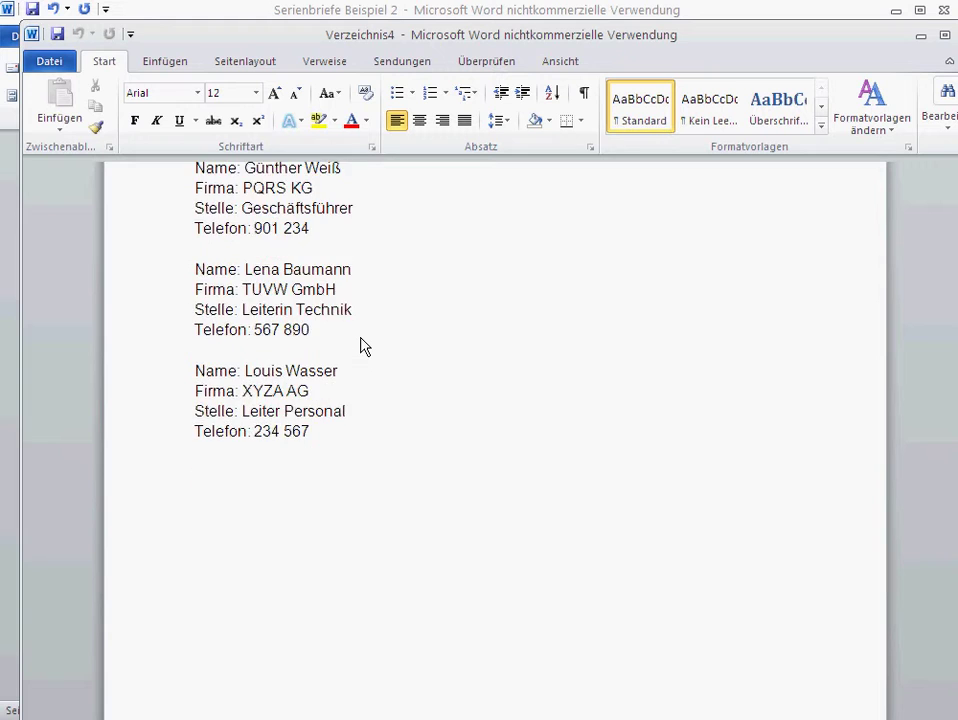
scroll(363, 346, up, 4)
scroll(363, 347, up, 2)
scroll(363, 347, up, 2)
scroll(363, 347, down, 1)
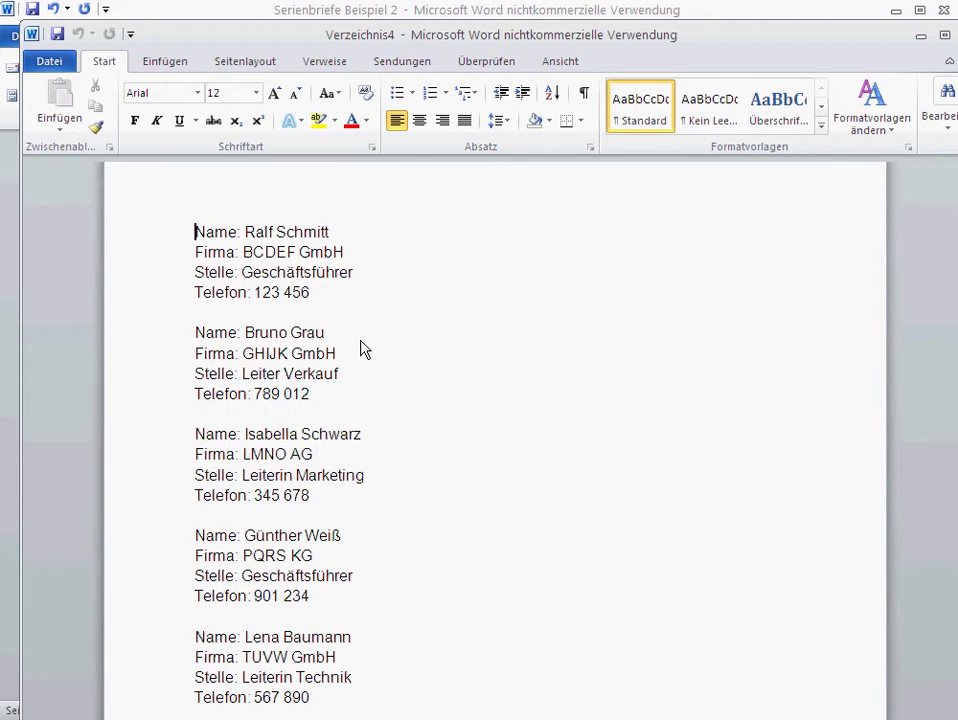
scroll(363, 347, down, 1)
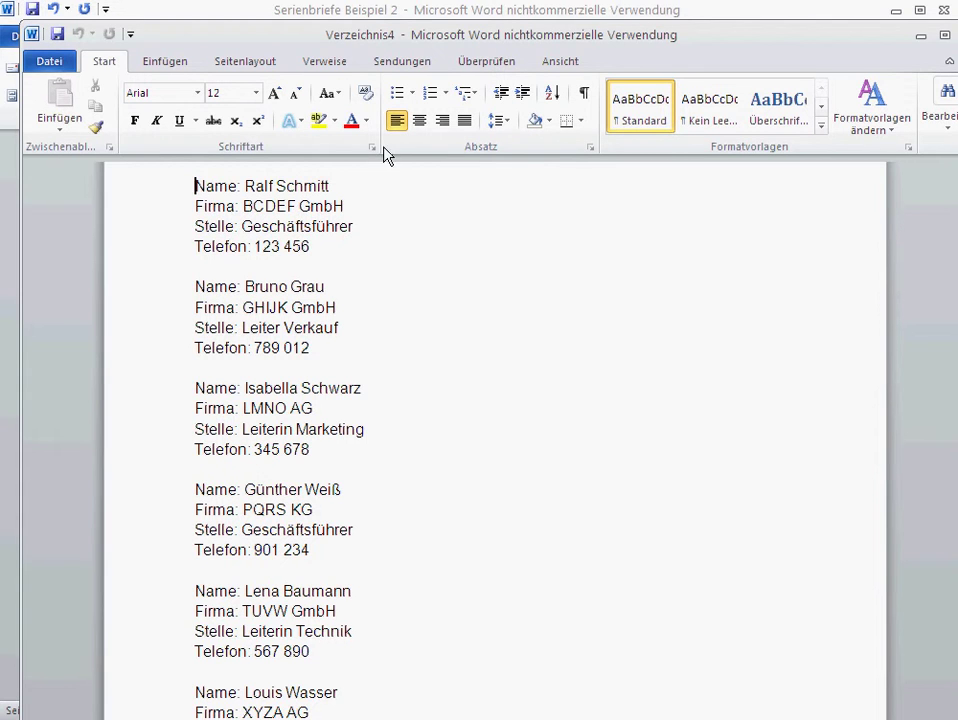
drag(545, 36, 498, 27)
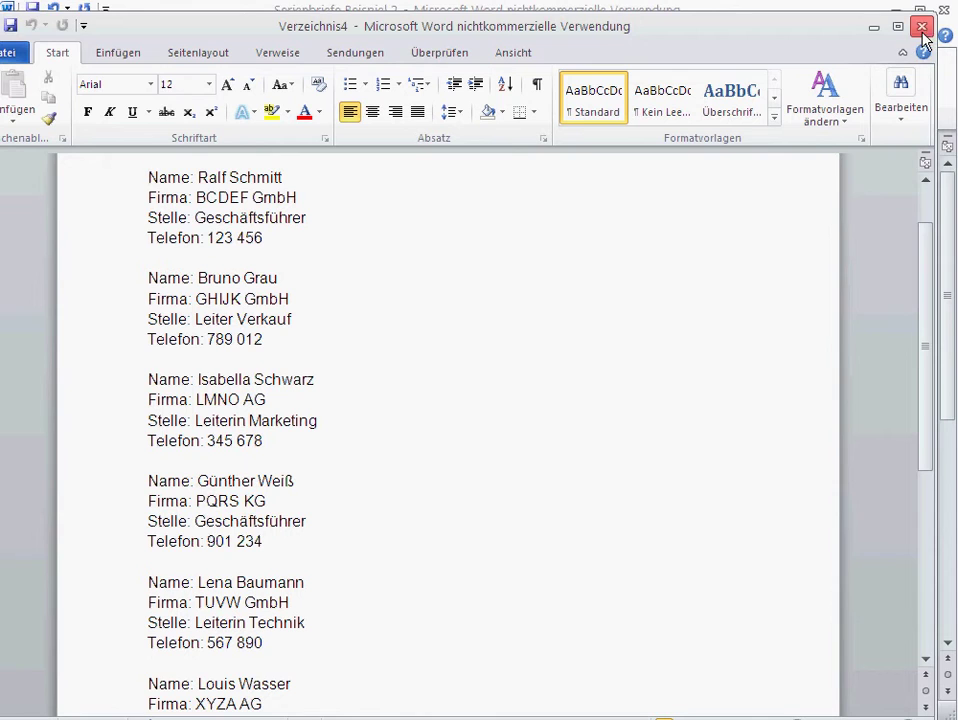
click(921, 26)
Discard Verzeichnis4 changes and switch the merge document type back to Briefe
click(557, 411)
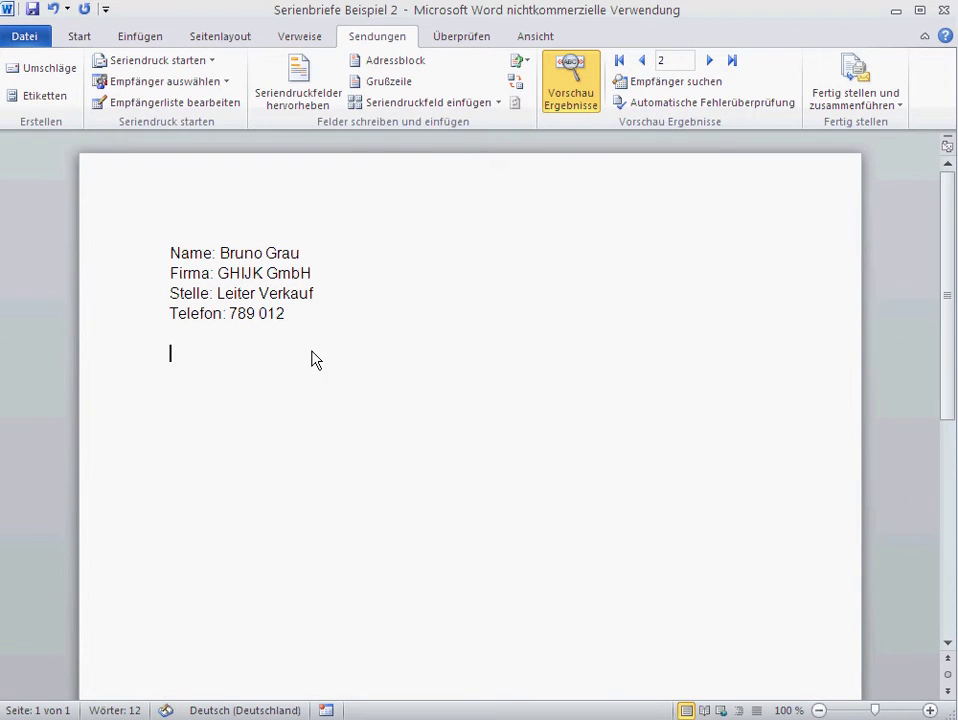
click(211, 63)
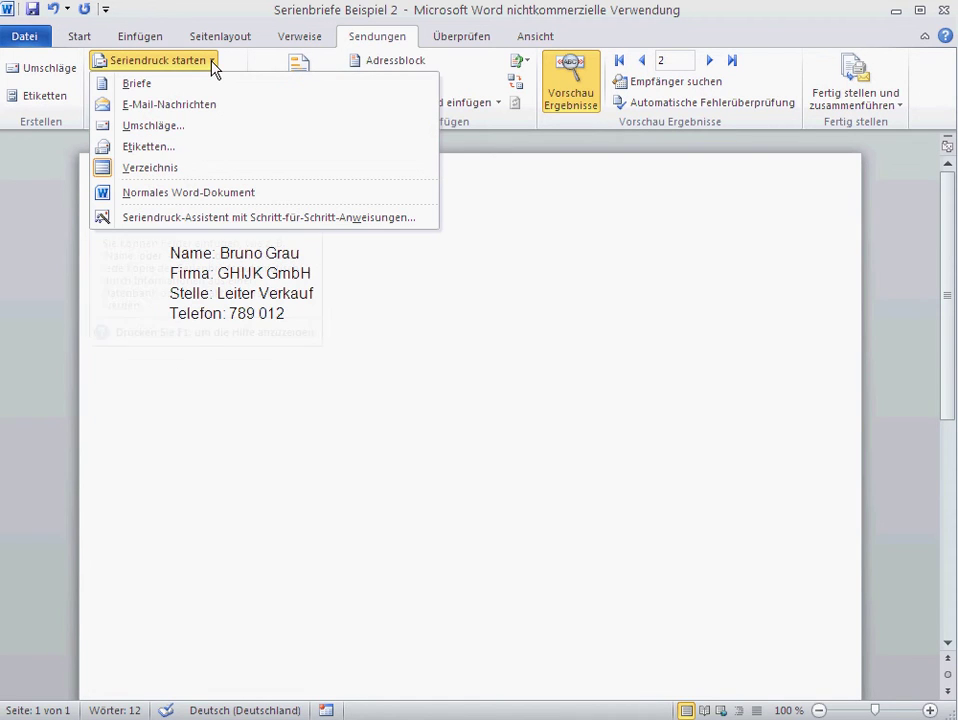
click(164, 87)
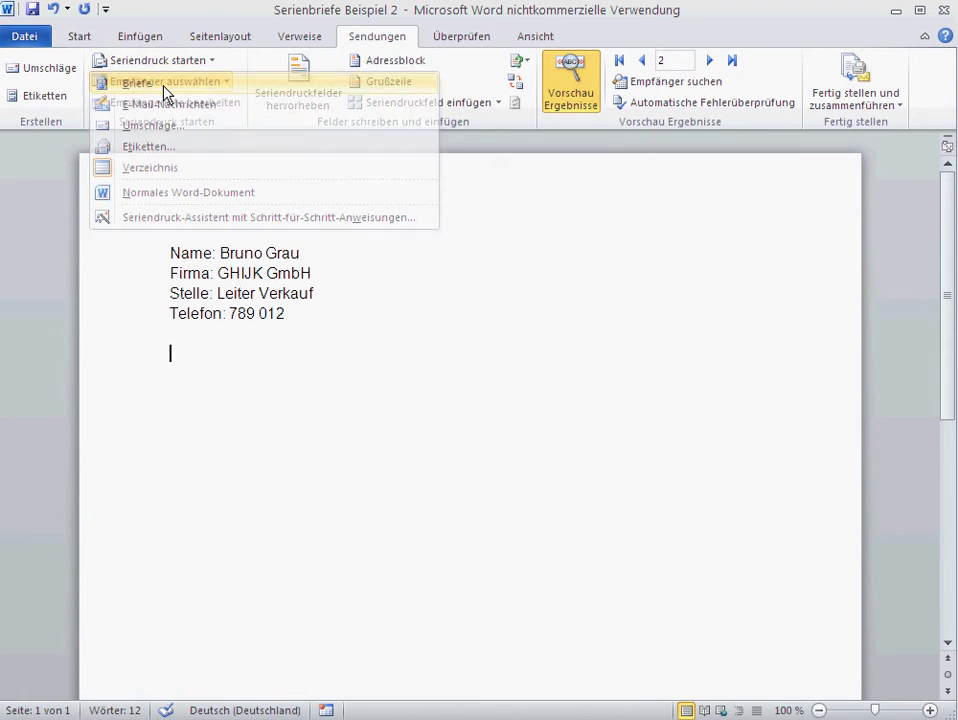
Merge all records into Serienbriefe5 and scroll through its six one-contact pages
click(900, 104)
click(880, 126)
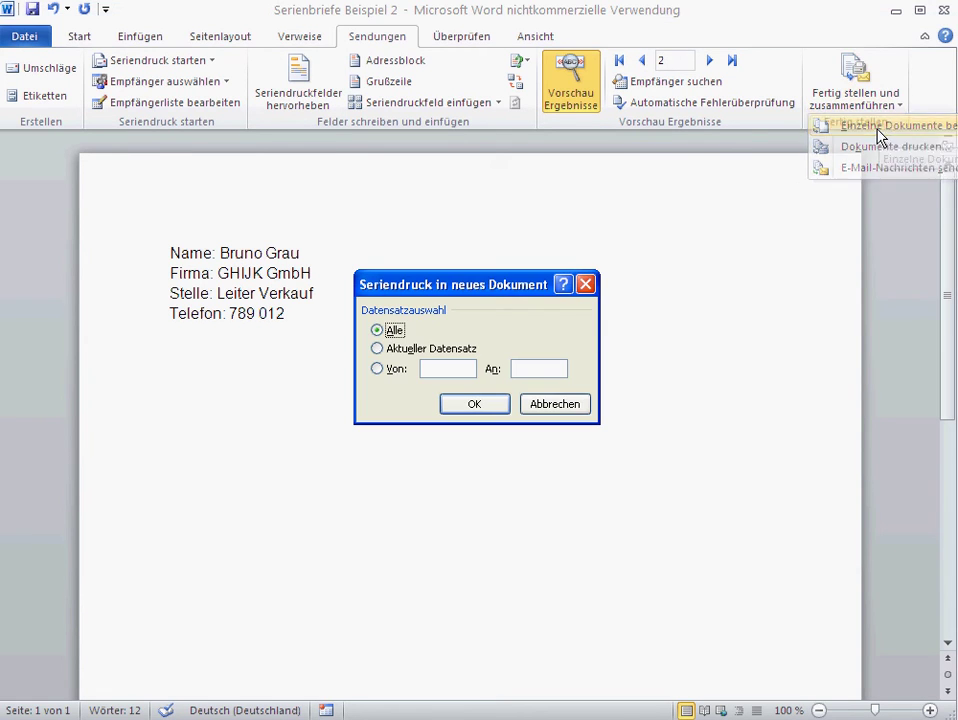
click(467, 406)
double_click(420, 35)
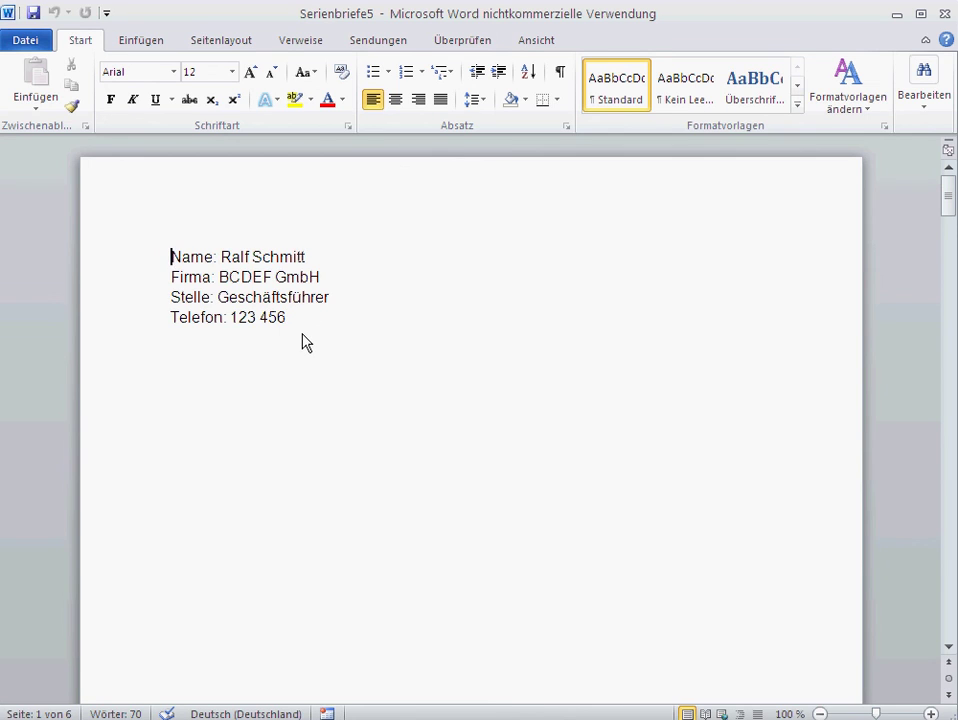
scroll(302, 342, down, 2)
scroll(305, 348, down, 3)
scroll(307, 351, down, 3)
scroll(306, 355, down, 3)
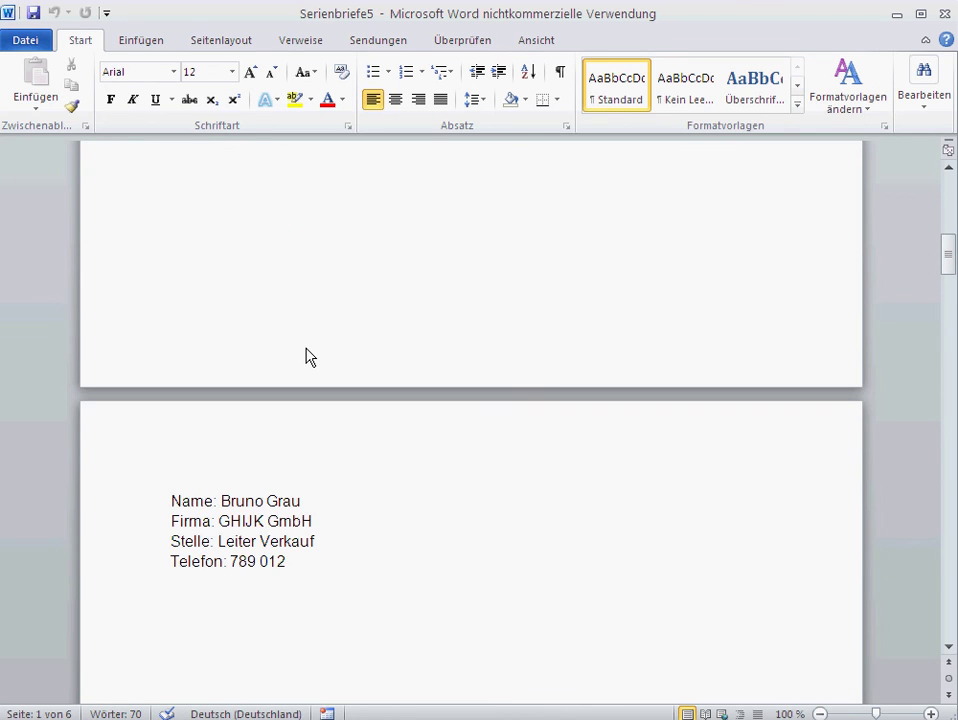